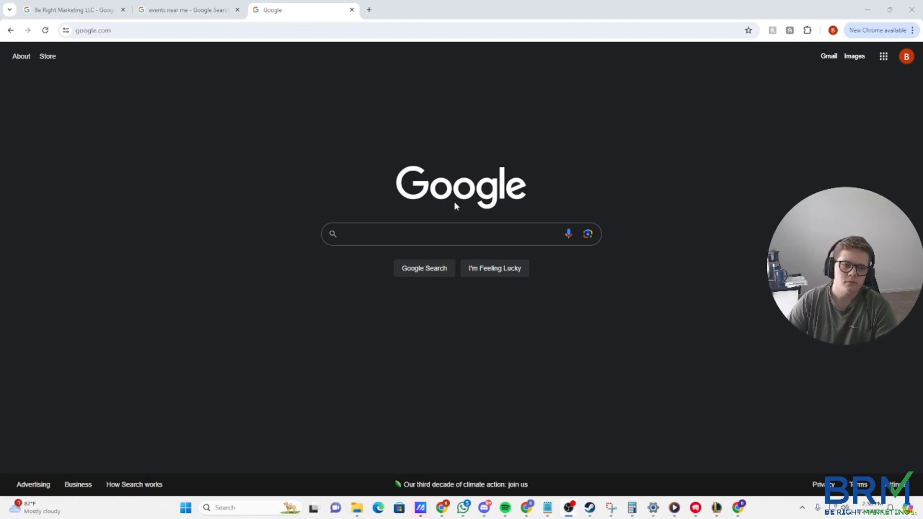
Search Google for "my business" to find the managed business profiles.
{"action": "left_click", "coordinate": [404, 234]}
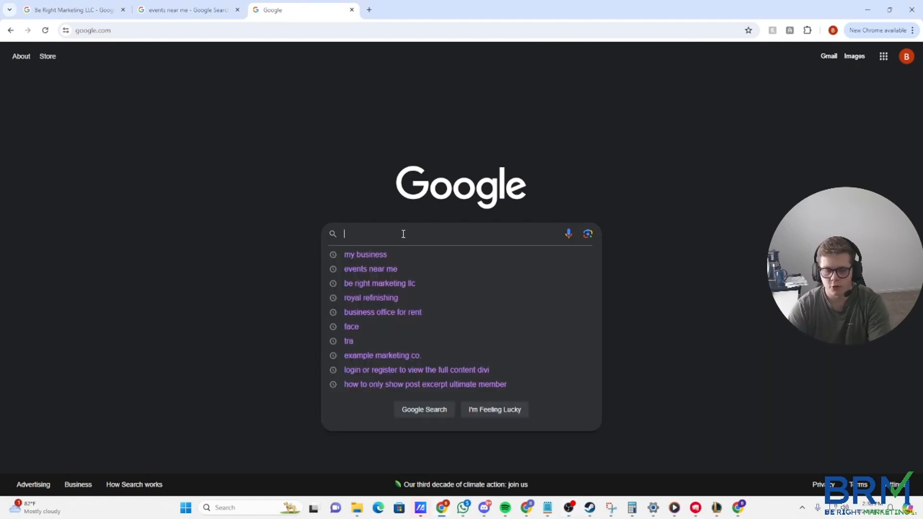
{"action": "type", "text": "my business"}
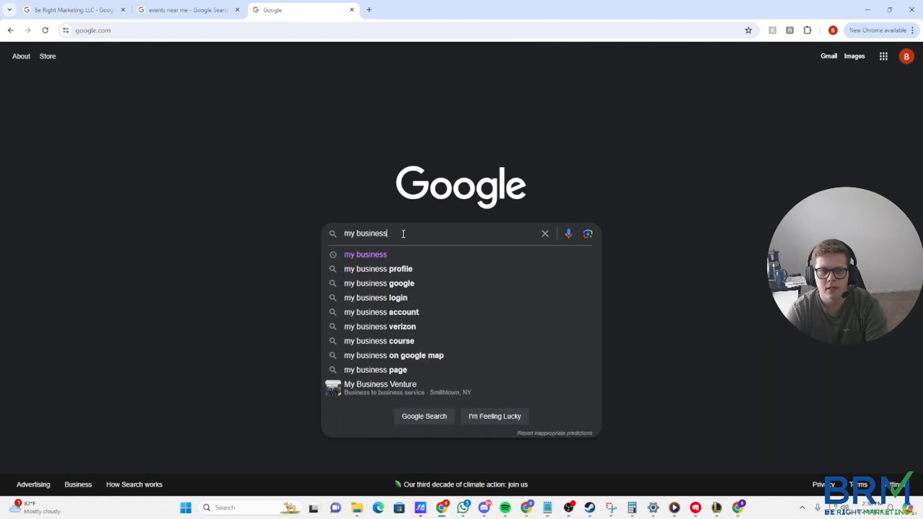
{"action": "key", "text": "Return"}
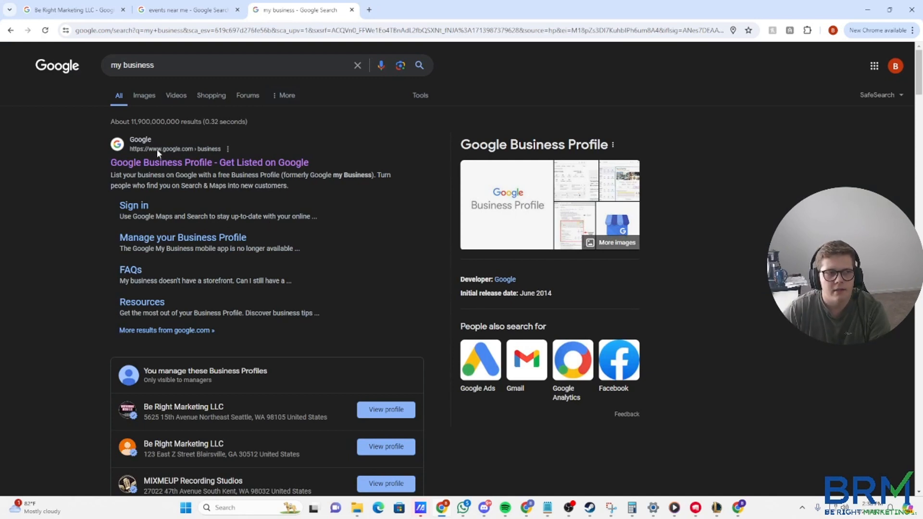
{"action": "mouse_move", "coordinate": [106, 162]}
{"action": "left_mouse_down"}
{"action": "mouse_move", "coordinate": [326, 171]}
{"action": "mouse_move", "coordinate": [95, 165]}
{"action": "left_mouse_up"}
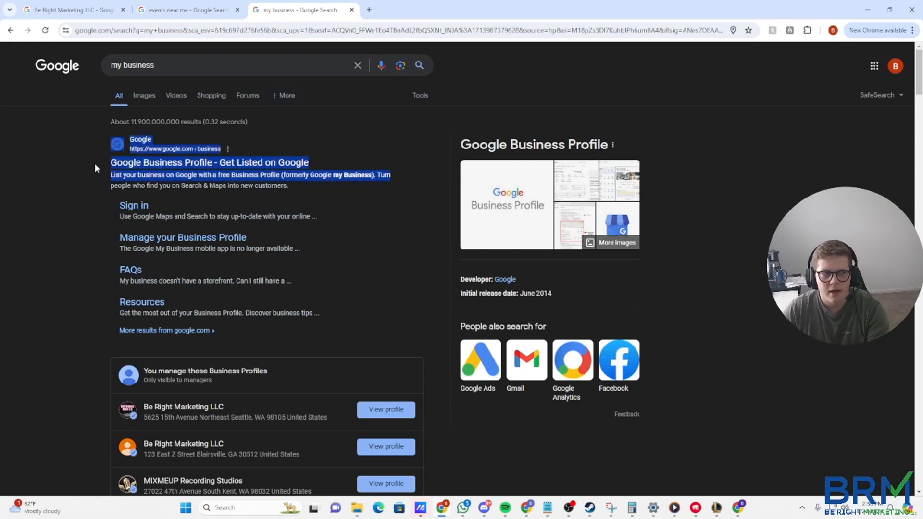
{"action": "left_click", "coordinate": [83, 172]}
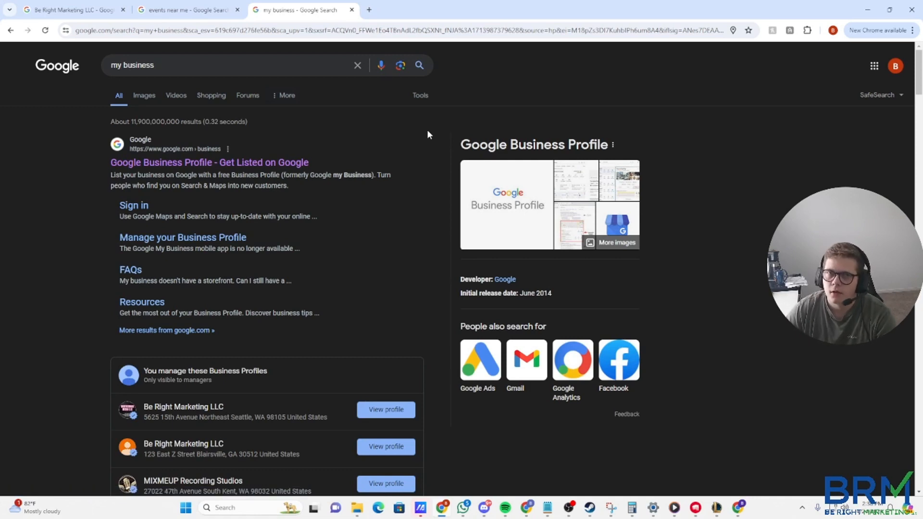
Open the Be Right Marketing LLC profile in Blairsville, GA and bring up its post type choices for adding an update.
{"action": "scroll", "coordinate": [414, 160], "scroll_direction": "down", "scroll_amount": 2}
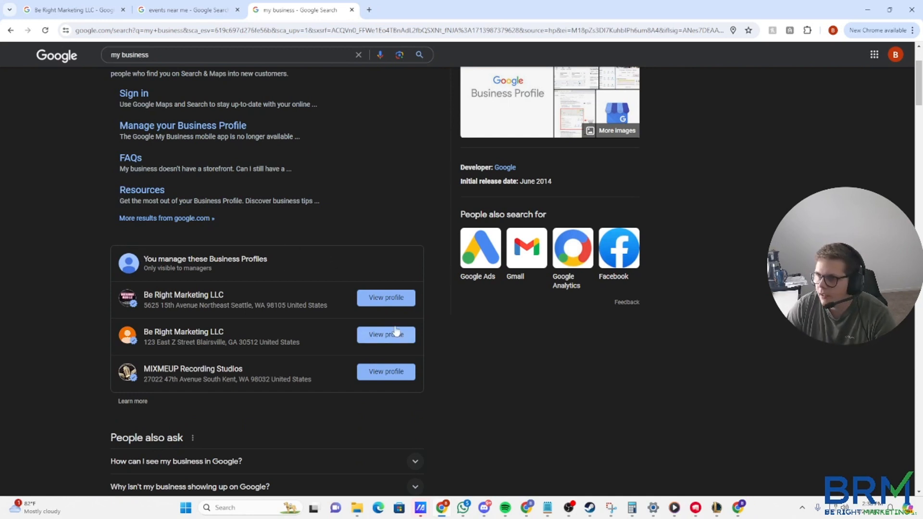
{"action": "left_click", "coordinate": [383, 336]}
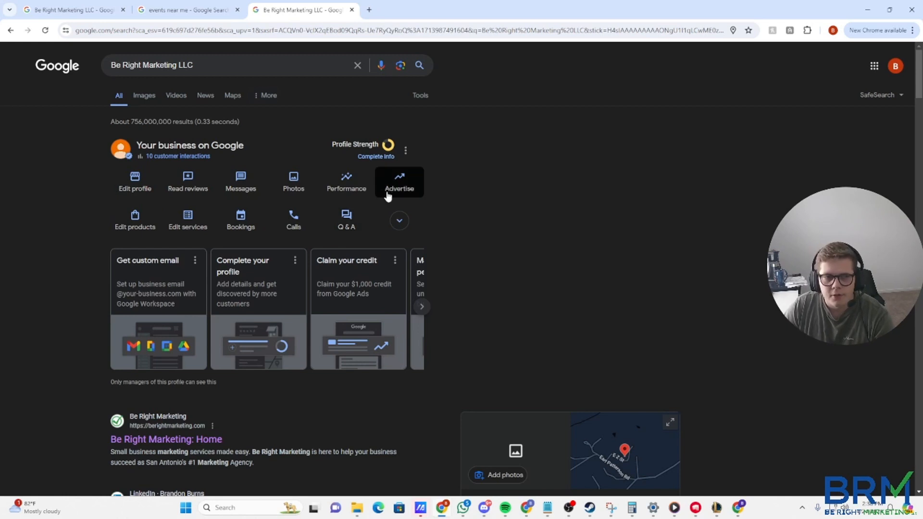
{"action": "left_click", "coordinate": [400, 222]}
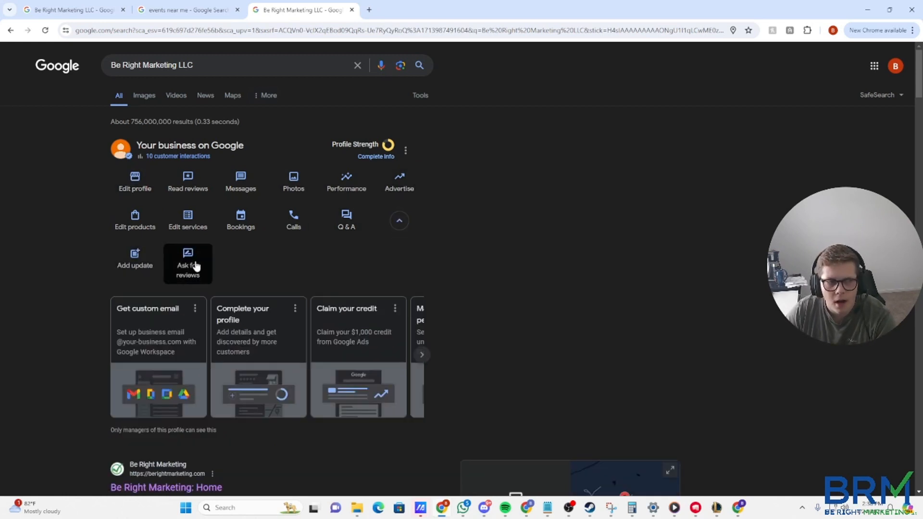
{"action": "left_click", "coordinate": [134, 258]}
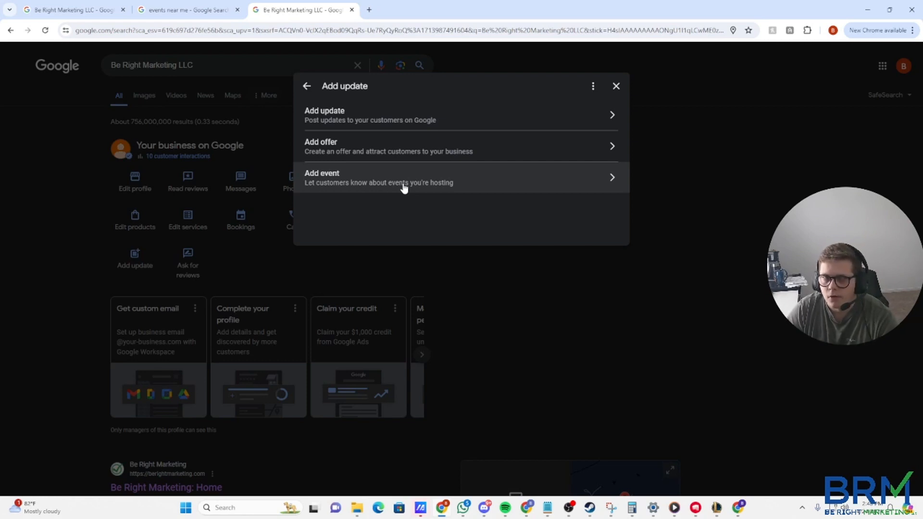
Start an update post for the business and give it a Learn more button.
{"action": "left_click", "coordinate": [376, 119]}
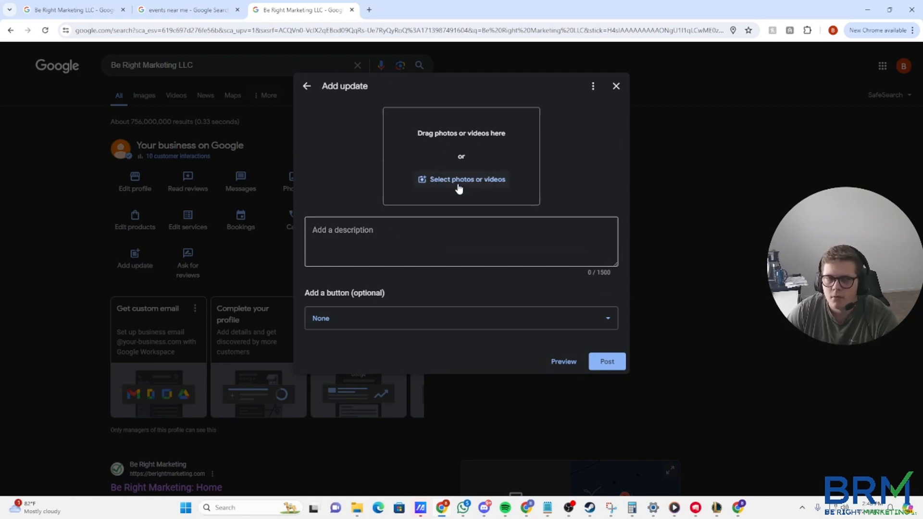
{"action": "left_click", "coordinate": [394, 233]}
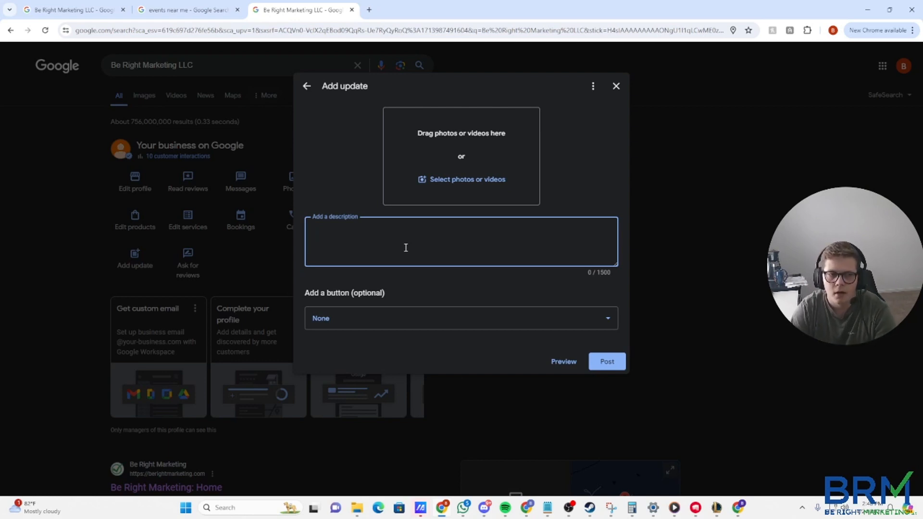
{"action": "left_click", "coordinate": [369, 321]}
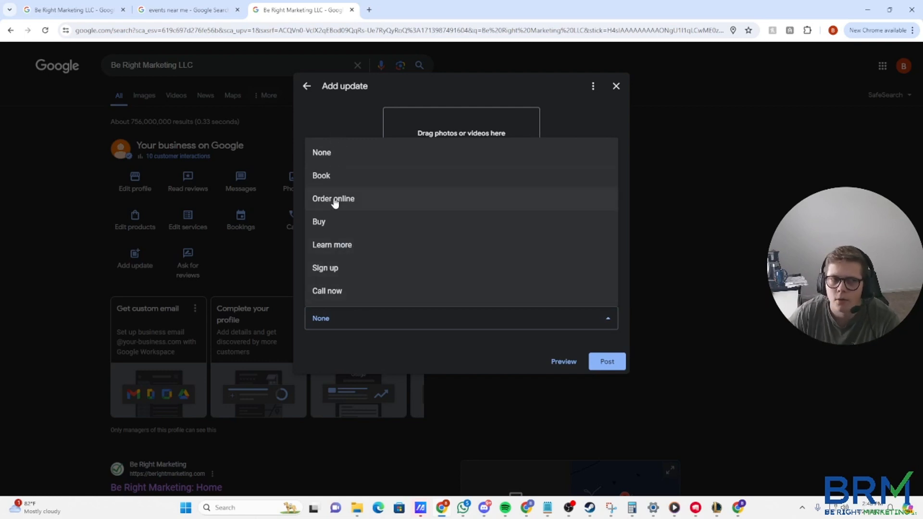
{"action": "left_click", "coordinate": [344, 118]}
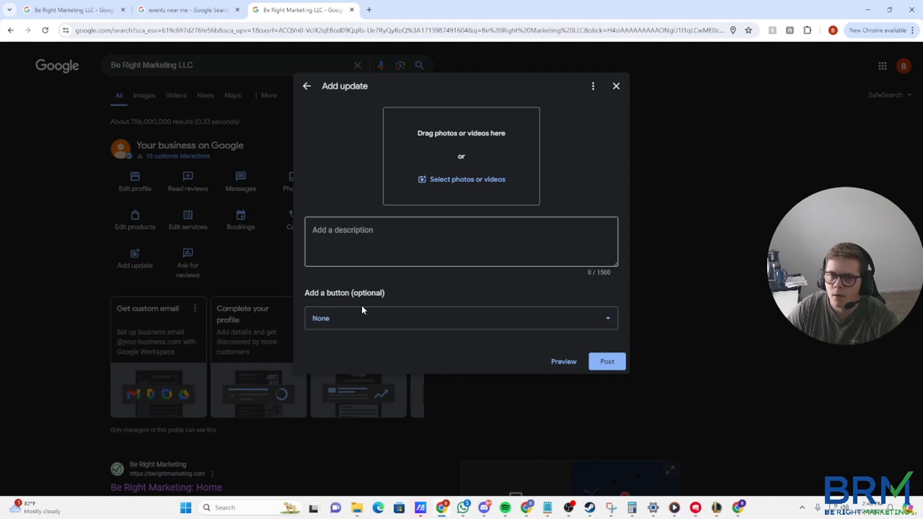
{"action": "left_click", "coordinate": [350, 319]}
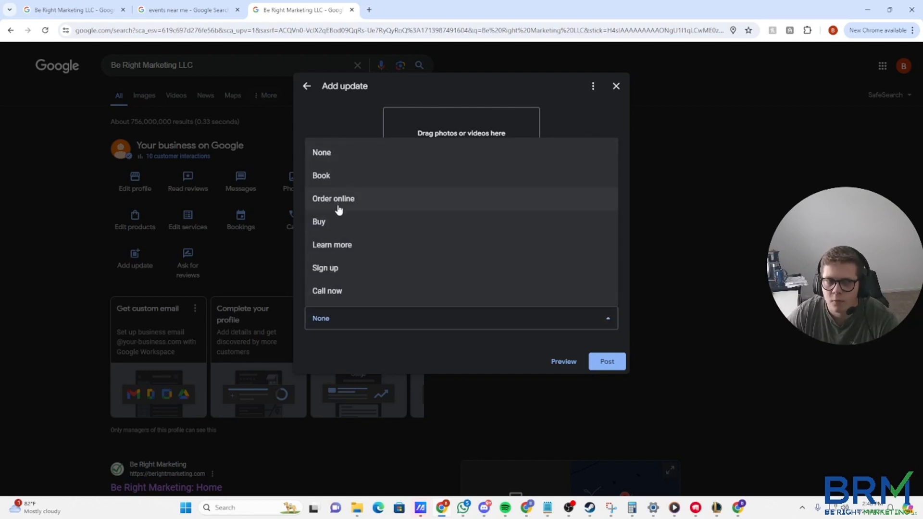
{"action": "left_click", "coordinate": [334, 245]}
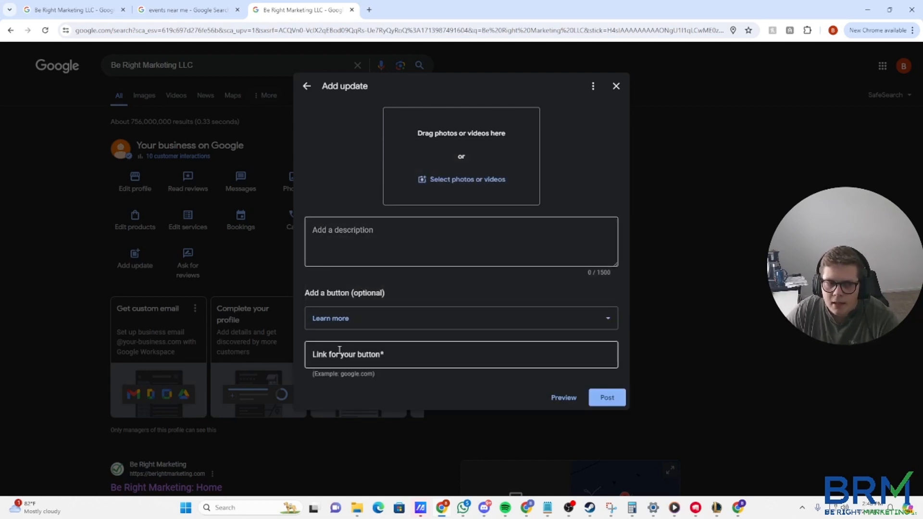
{"action": "left_click", "coordinate": [320, 358]}
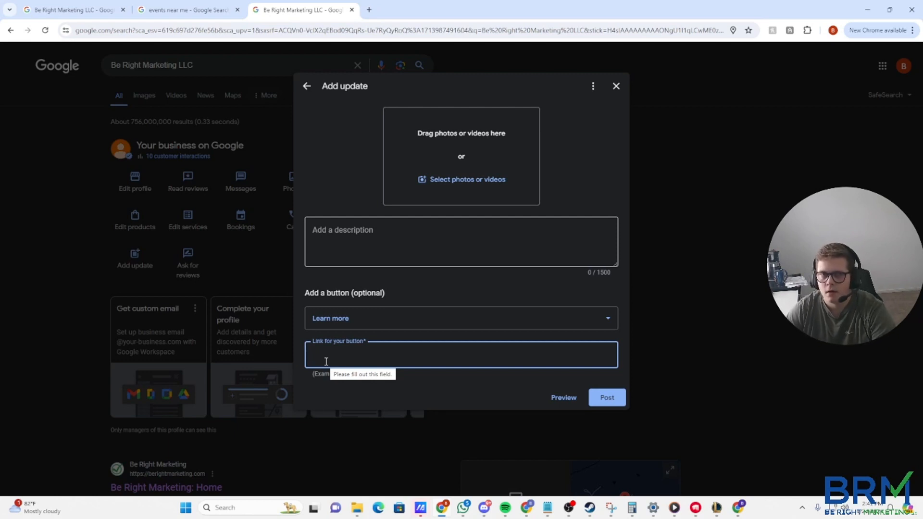
{"action": "left_click", "coordinate": [350, 247]}
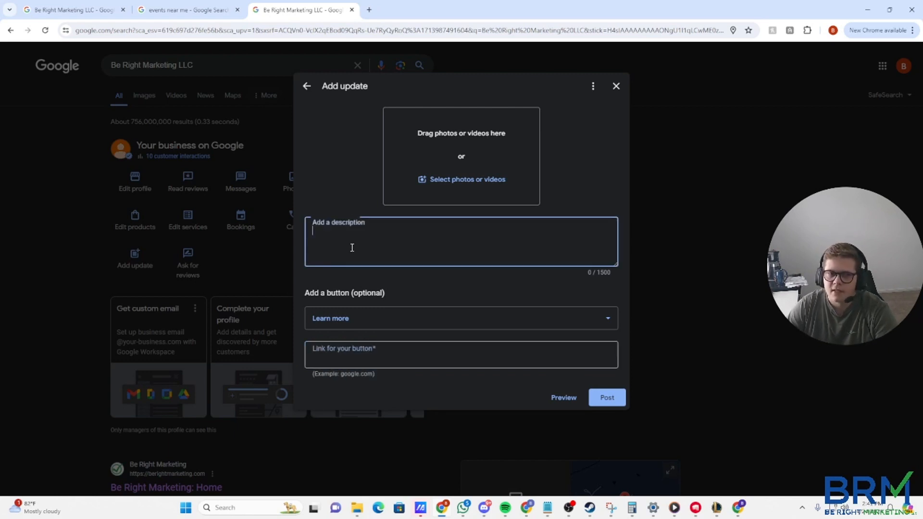
{"action": "left_click", "coordinate": [336, 189]}
{"action": "left_click", "coordinate": [350, 236]}
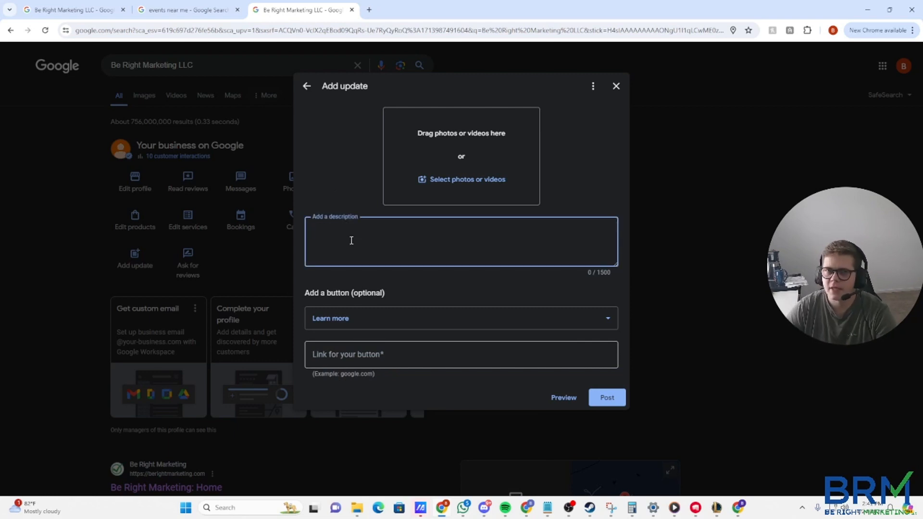
{"action": "left_click", "coordinate": [366, 344]}
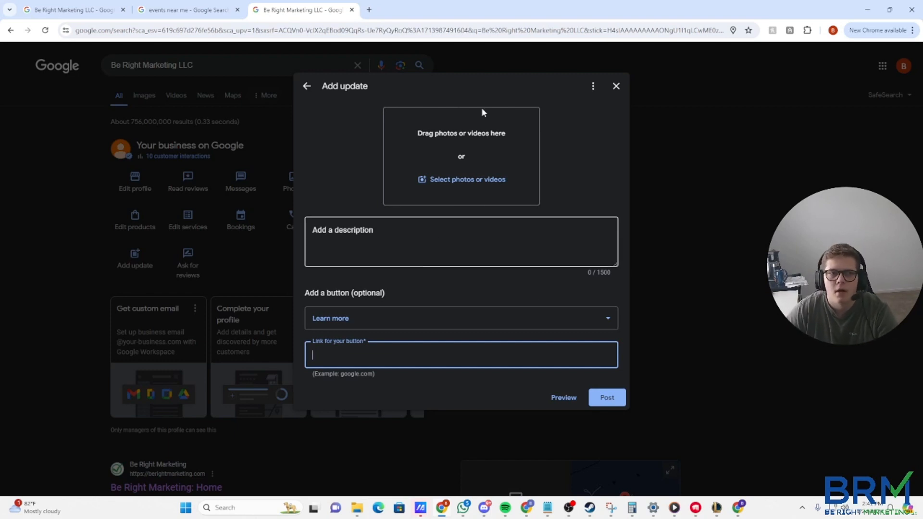
Leave the update form and start a new offer post for the business.
{"action": "left_click", "coordinate": [308, 87]}
{"action": "left_click", "coordinate": [525, 295]}
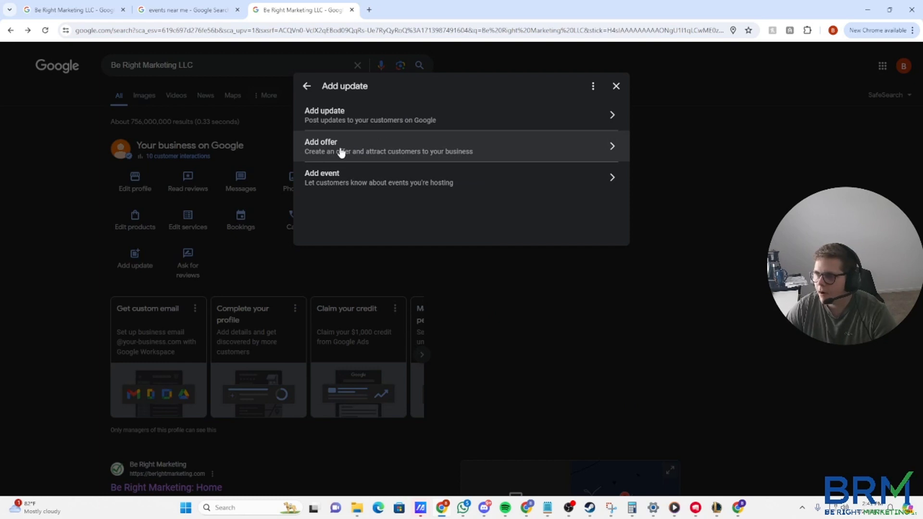
{"action": "left_click", "coordinate": [341, 152]}
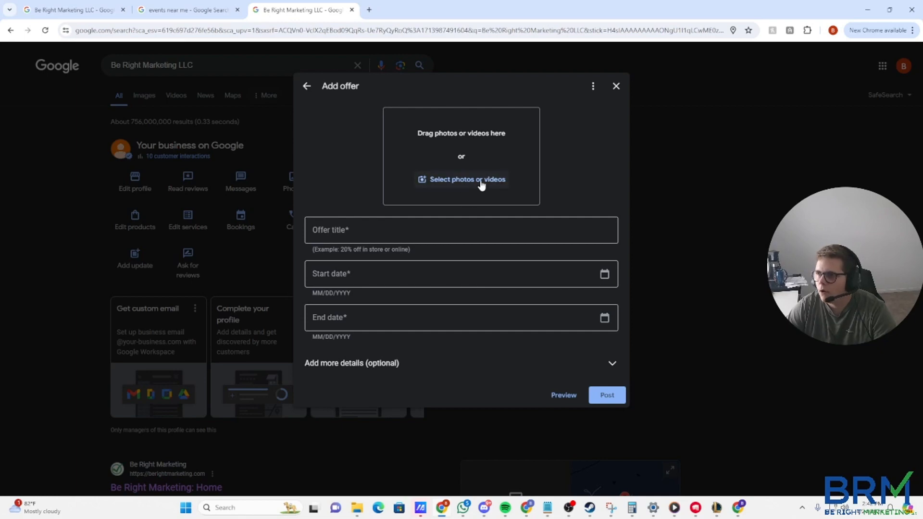
{"action": "left_click", "coordinate": [466, 183]}
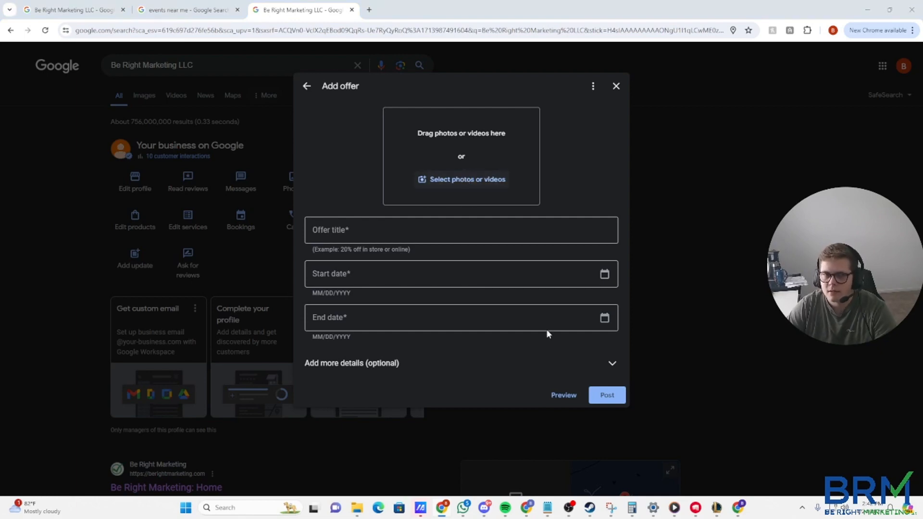
{"action": "left_click", "coordinate": [735, 394]}
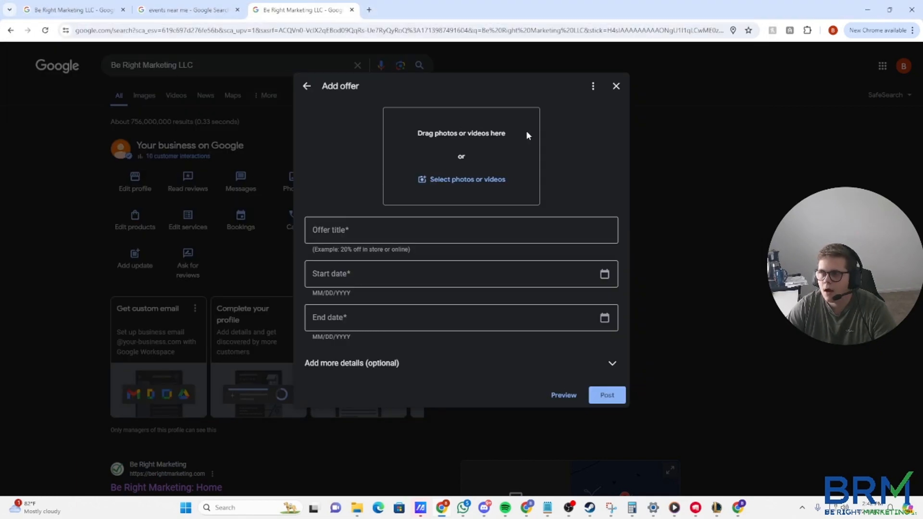
Title the offer "20% OFF For New Customers".
{"action": "left_click", "coordinate": [373, 233]}
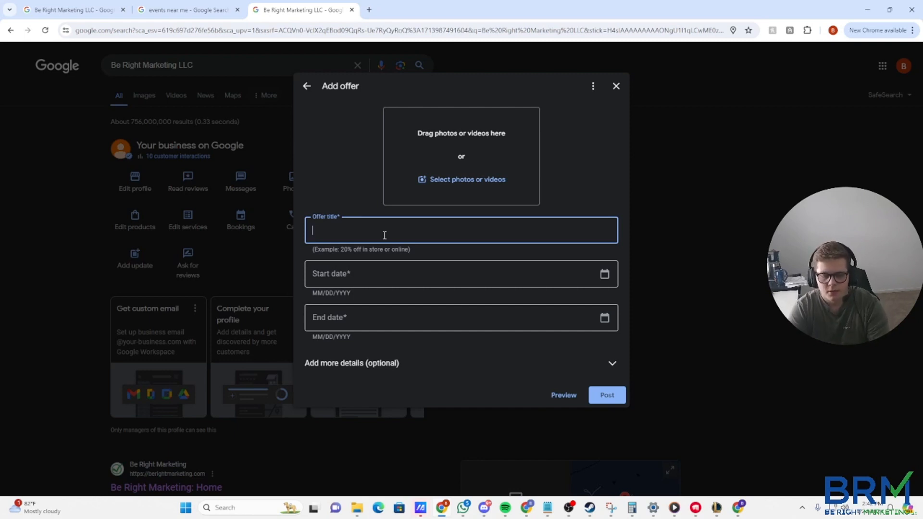
{"action": "type", "text": "20% "}
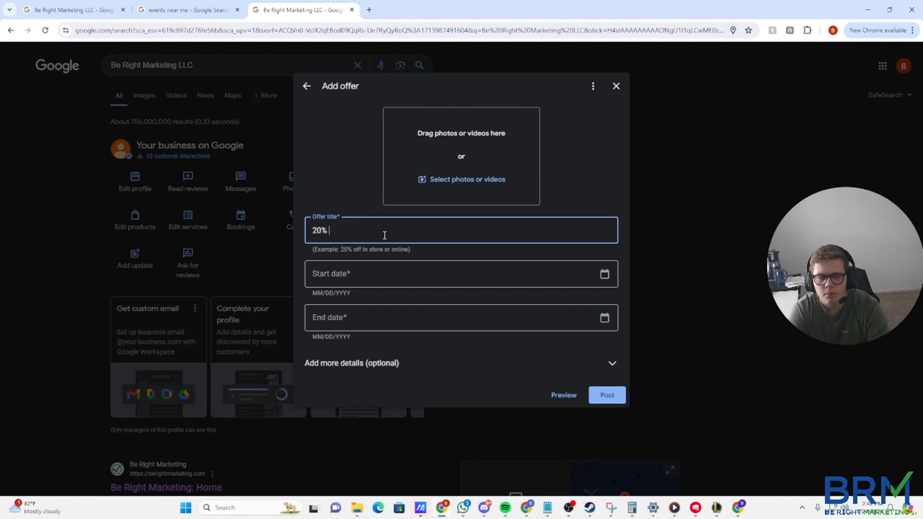
{"action": "type", "text": "OFF Fo"}
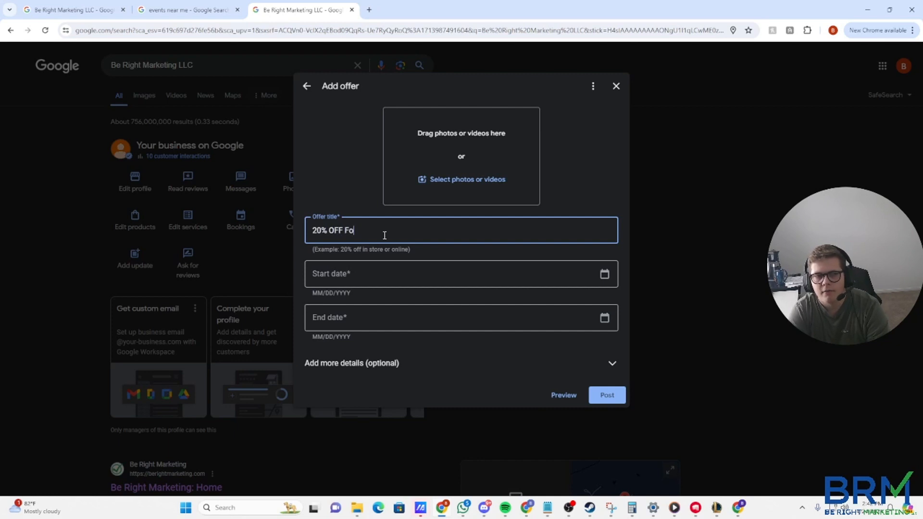
{"action": "type", "text": "r New Customersw"}
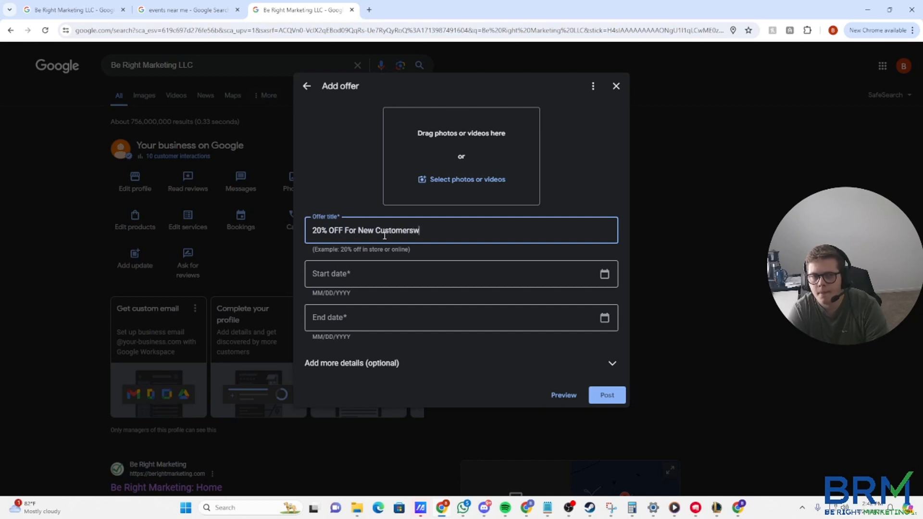
{"action": "key", "text": "BackSpace"}
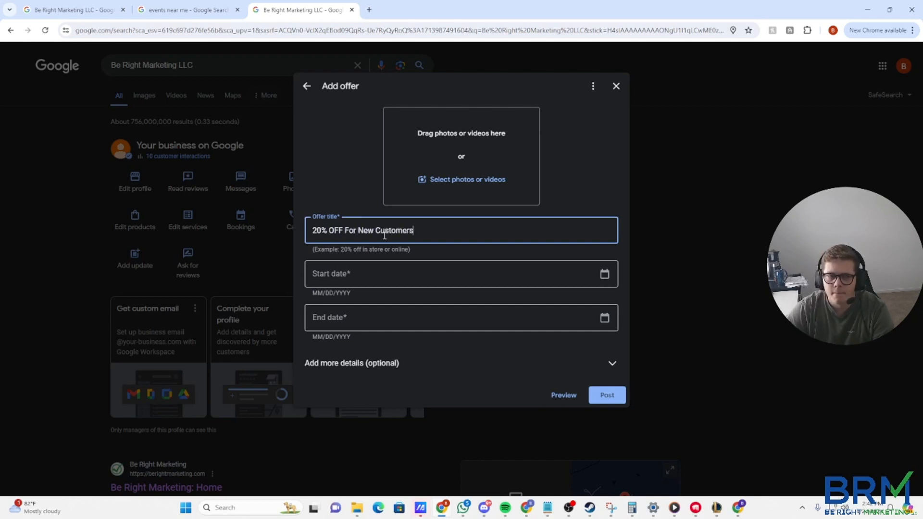
Set the offer's start date to 04/26/2024.
{"action": "left_click", "coordinate": [379, 283]}
{"action": "left_click", "coordinate": [604, 274]}
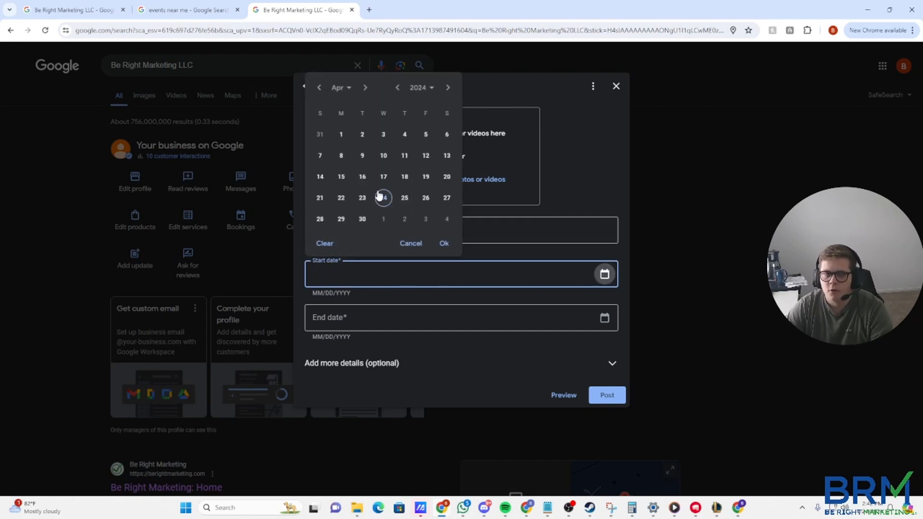
{"action": "left_click", "coordinate": [426, 199]}
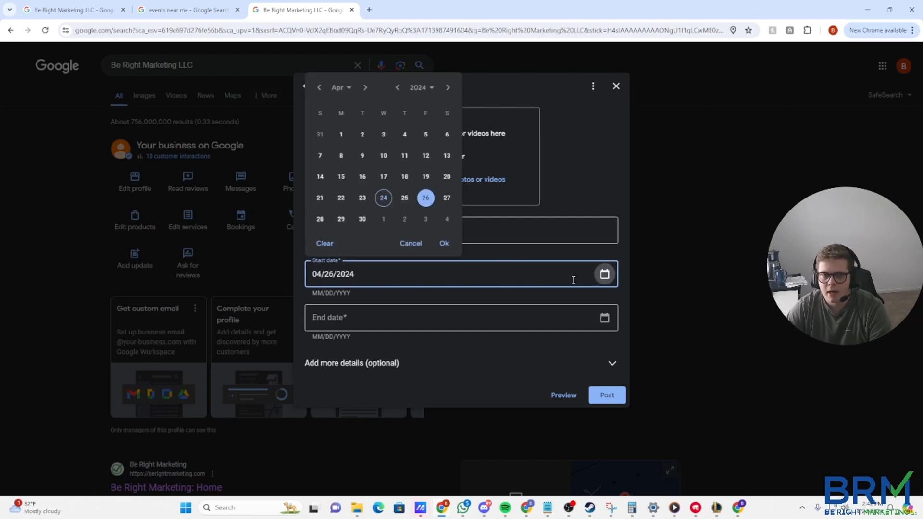
{"action": "left_click", "coordinate": [444, 243]}
Try 04/30/2024 as the offer's end date and clear it again.
{"action": "left_click", "coordinate": [604, 318]}
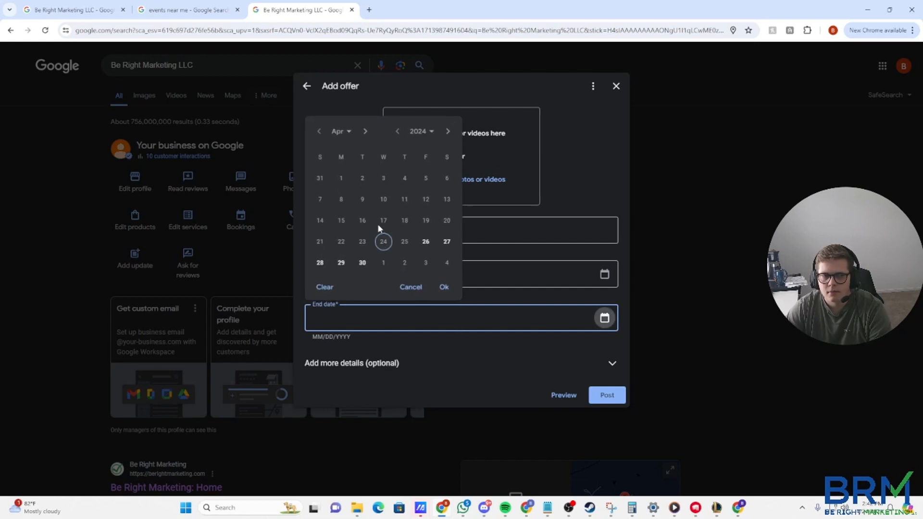
{"action": "left_click", "coordinate": [362, 263]}
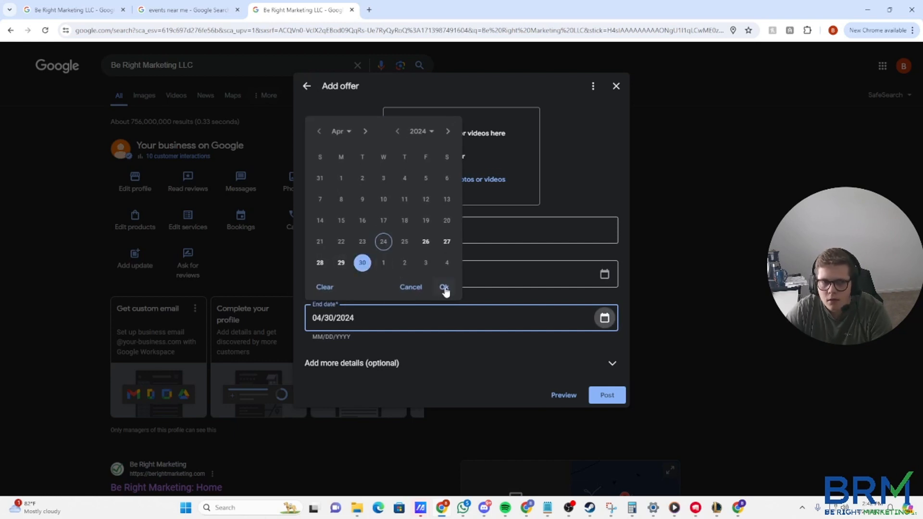
{"action": "left_click", "coordinate": [444, 287]}
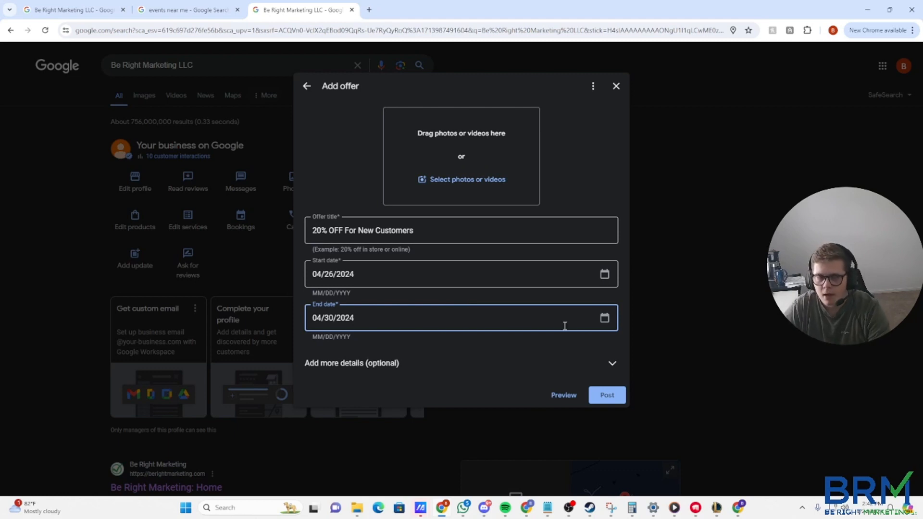
{"action": "left_click", "coordinate": [605, 318]}
{"action": "left_click", "coordinate": [325, 287]}
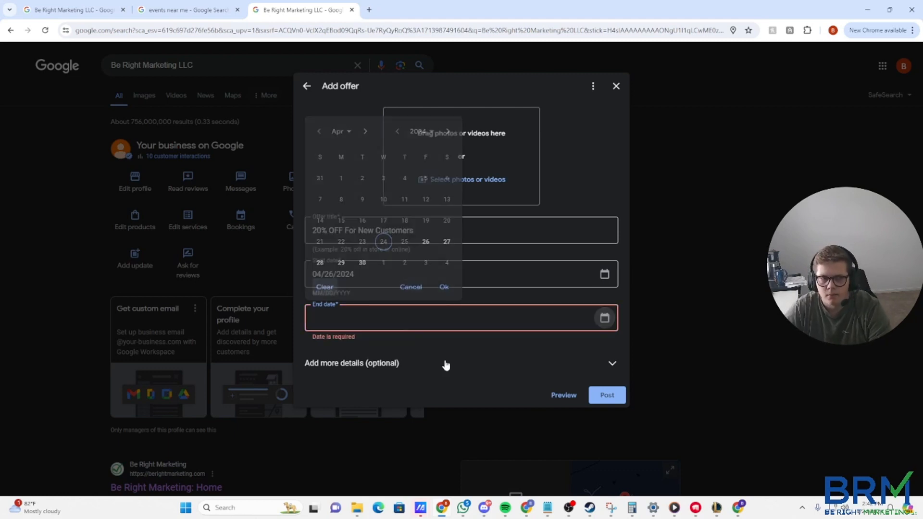
Set the offer's end date to 04/28/2029.
{"action": "left_click", "coordinate": [445, 364]}
{"action": "left_click", "coordinate": [595, 318]}
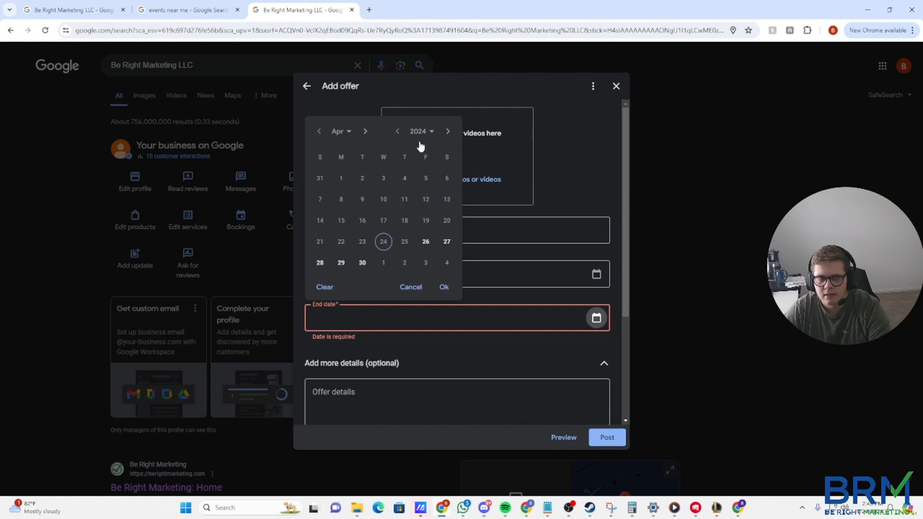
{"action": "left_click", "coordinate": [448, 132]}
{"action": "left_click", "coordinate": [447, 131]}
{"action": "left_click", "coordinate": [448, 131]}
{"action": "left_click", "coordinate": [447, 132]}
{"action": "left_click", "coordinate": [448, 131]}
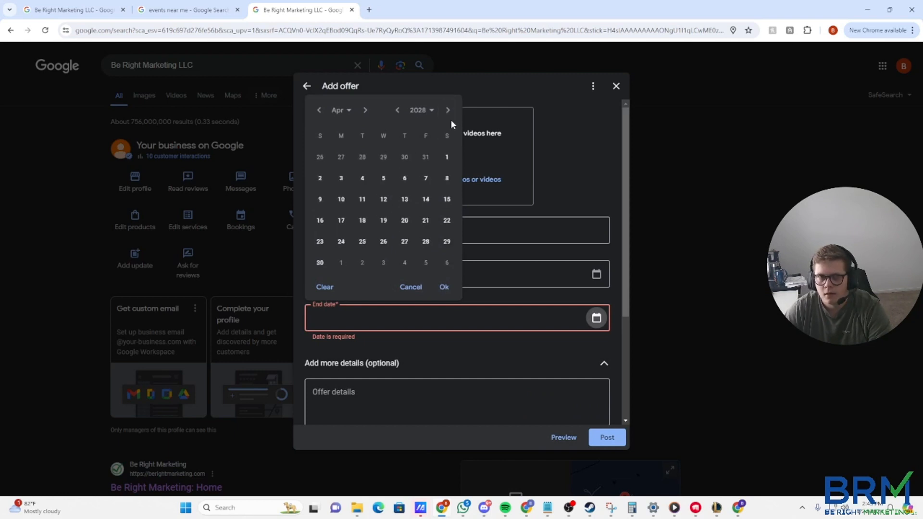
{"action": "left_click", "coordinate": [447, 241]}
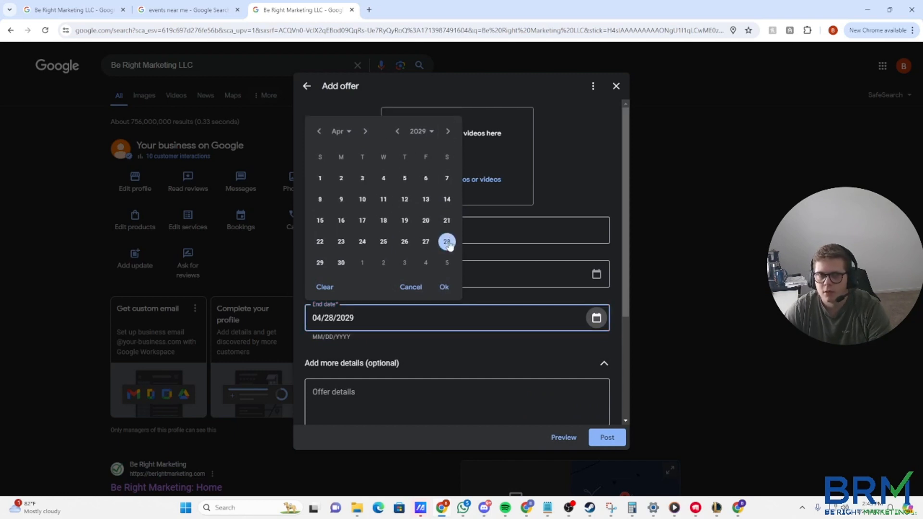
{"action": "left_click", "coordinate": [444, 287]}
{"action": "left_click", "coordinate": [441, 362]}
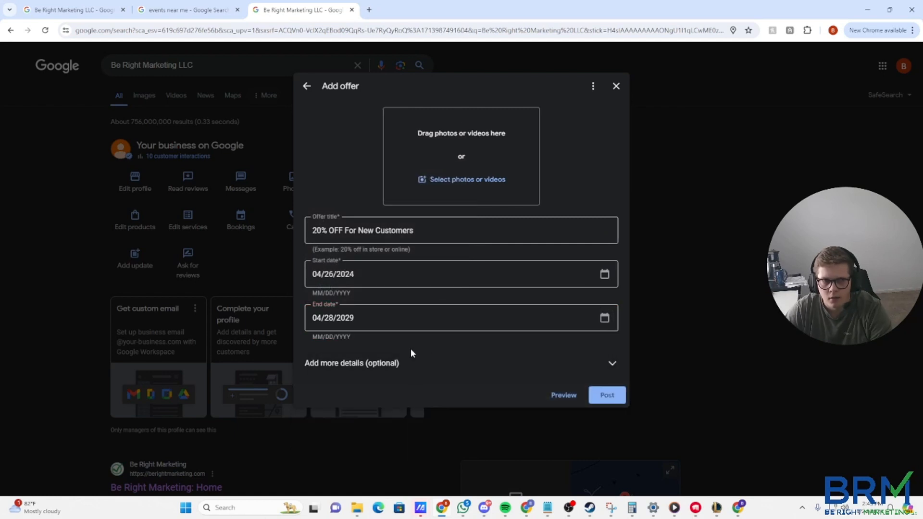
{"action": "triple_click", "coordinate": [450, 323]}
{"action": "left_click", "coordinate": [433, 346]}
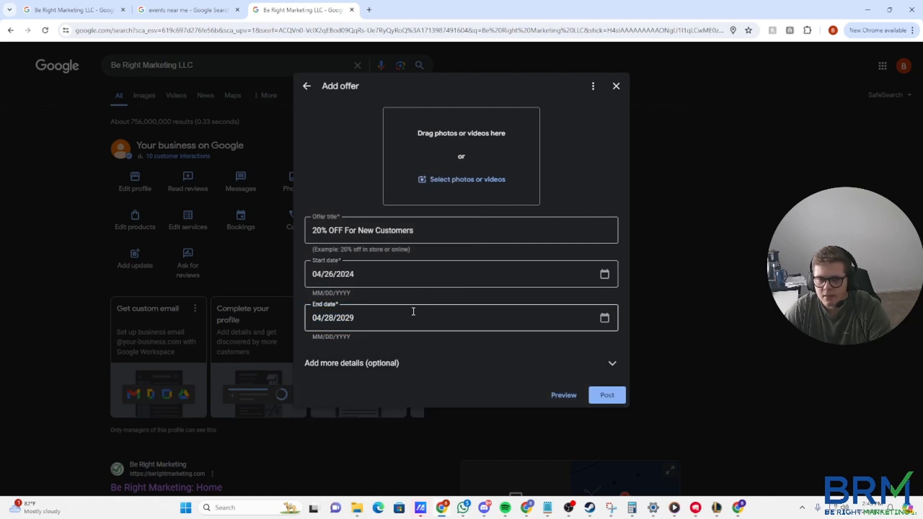
Expand the optional details and enter the offer details "20% off for all new customers who come purchase a pair of shoes".
{"action": "left_click", "coordinate": [410, 368]}
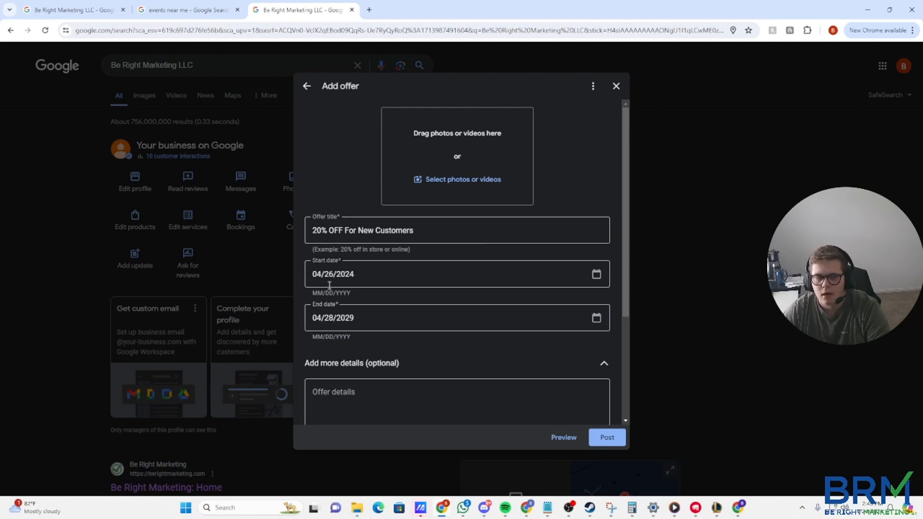
{"action": "scroll", "coordinate": [409, 289], "scroll_direction": "down", "scroll_amount": 3}
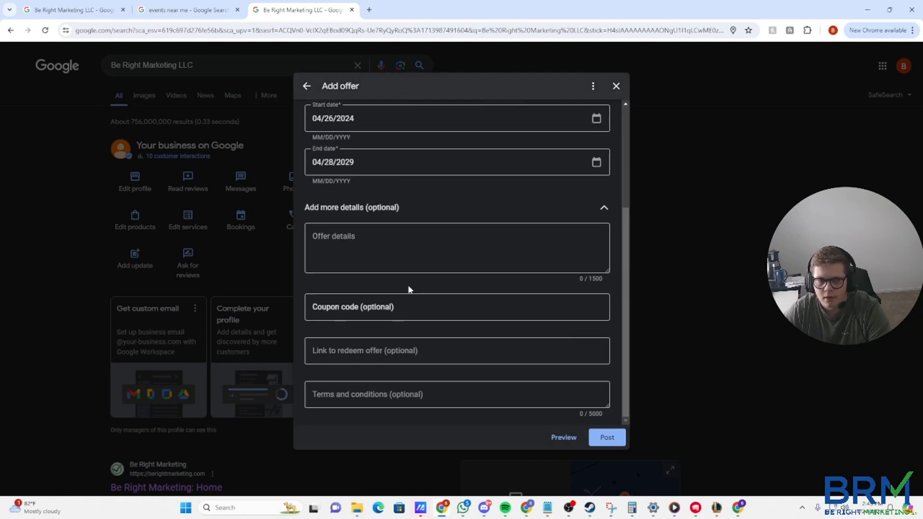
{"action": "left_click", "coordinate": [382, 252]}
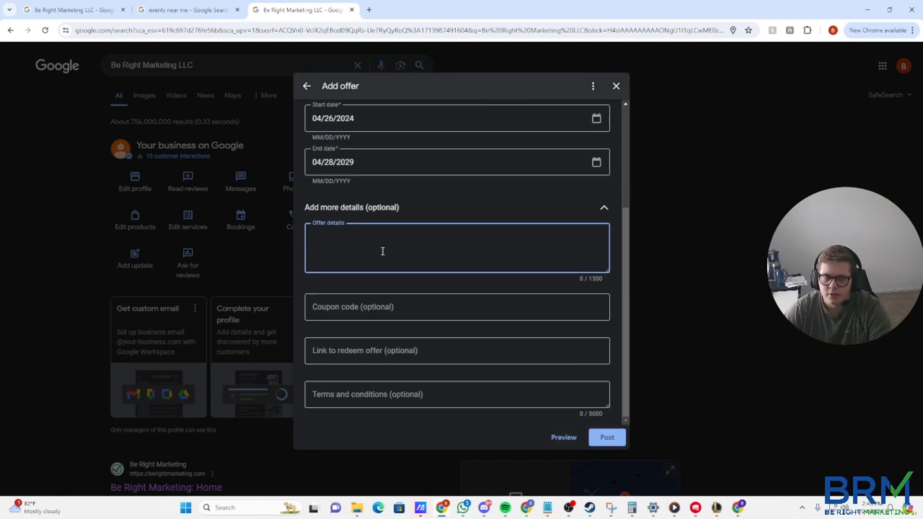
{"action": "type", "text": "20"}
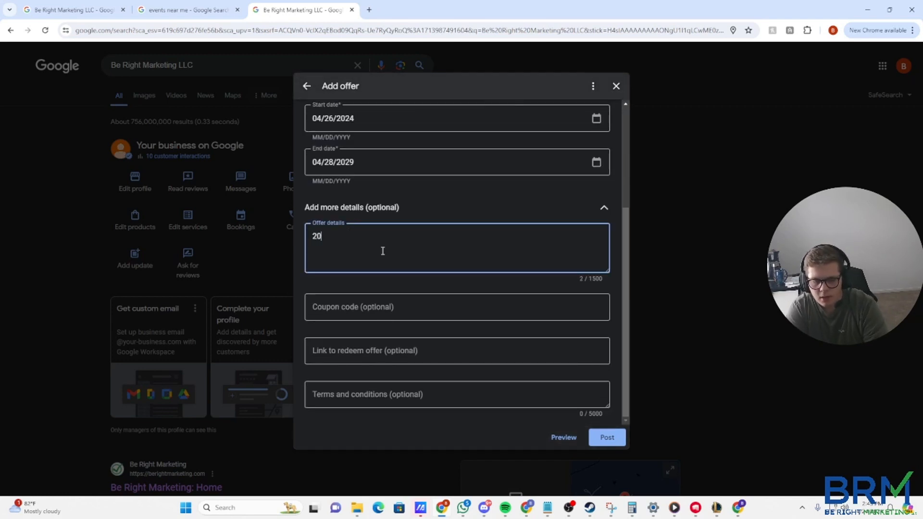
{"action": "type", "text": "% off for all new cuztom"}
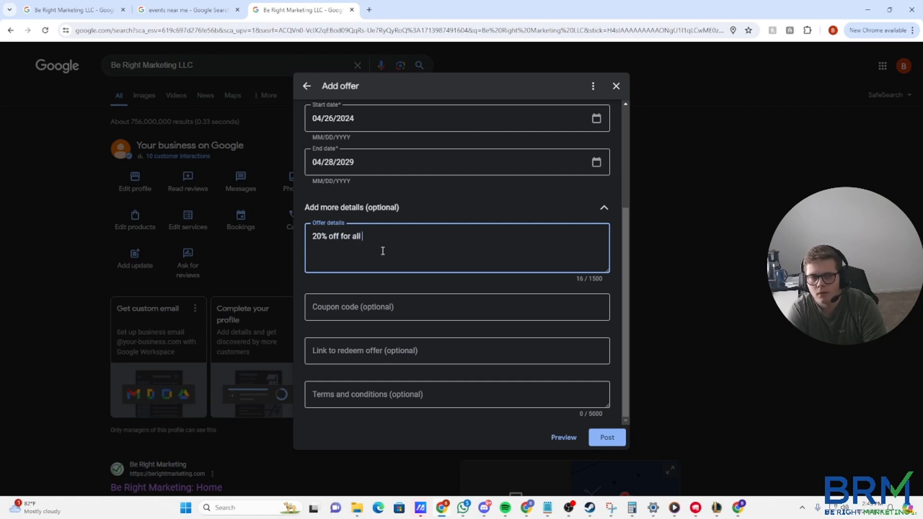
{"action": "key", "text": "BackSpace"}
{"action": "key", "text": "BackSpace"}
{"action": "key", "text": "BackSpace"}
{"action": "key", "text": "BackSpace"}
{"action": "type", "text": "st"}
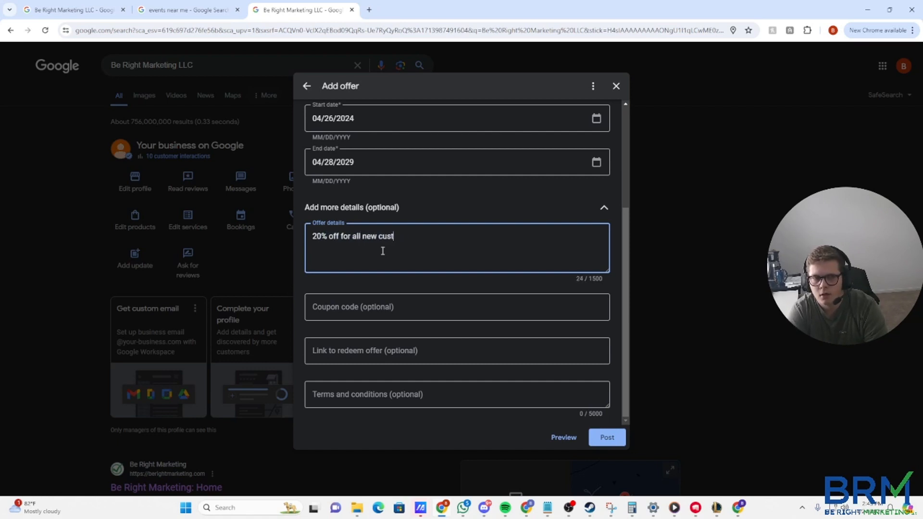
{"action": "type", "text": "omers who come pu"}
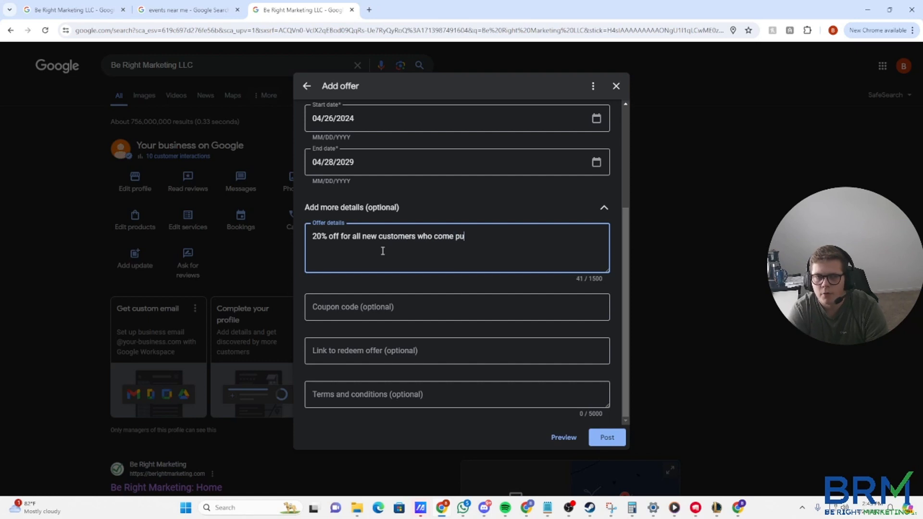
{"action": "type", "text": "rchase a pair of shoes"}
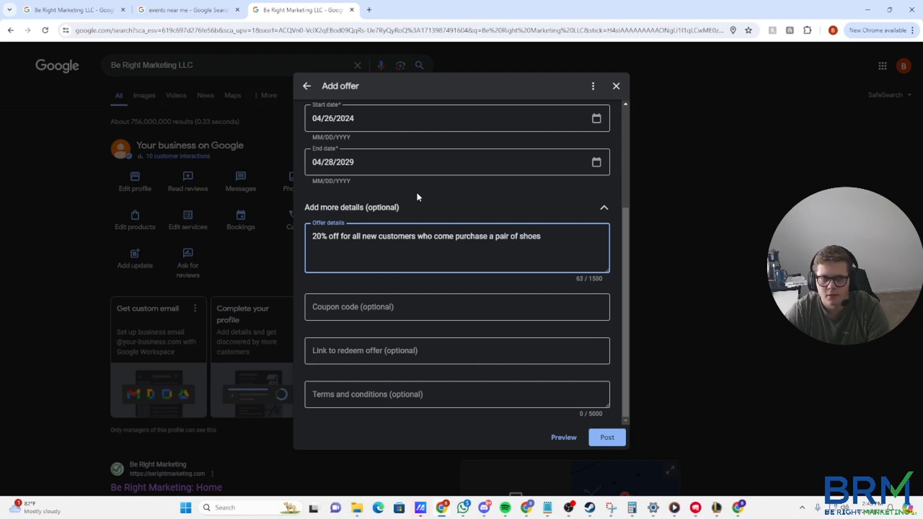
Enter "20offnewcustomer" as the offer's coupon code.
{"action": "scroll", "coordinate": [416, 192], "scroll_direction": "up", "scroll_amount": 3}
{"action": "scroll", "coordinate": [375, 326], "scroll_direction": "down", "scroll_amount": 3}
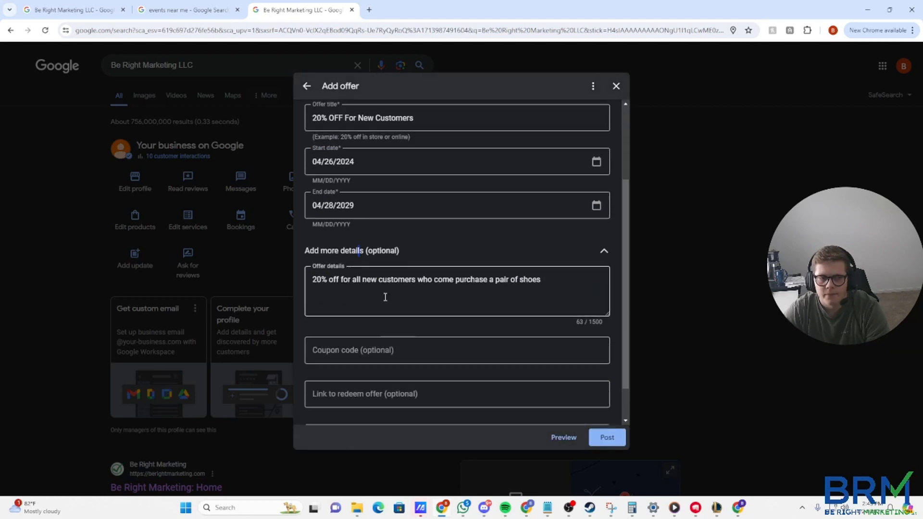
{"action": "left_click", "coordinate": [371, 309]}
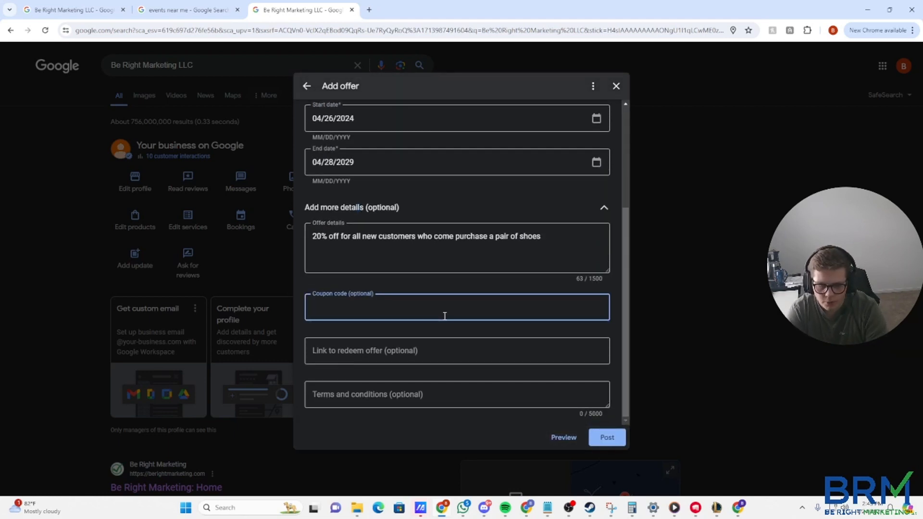
{"action": "type", "text": "20o"}
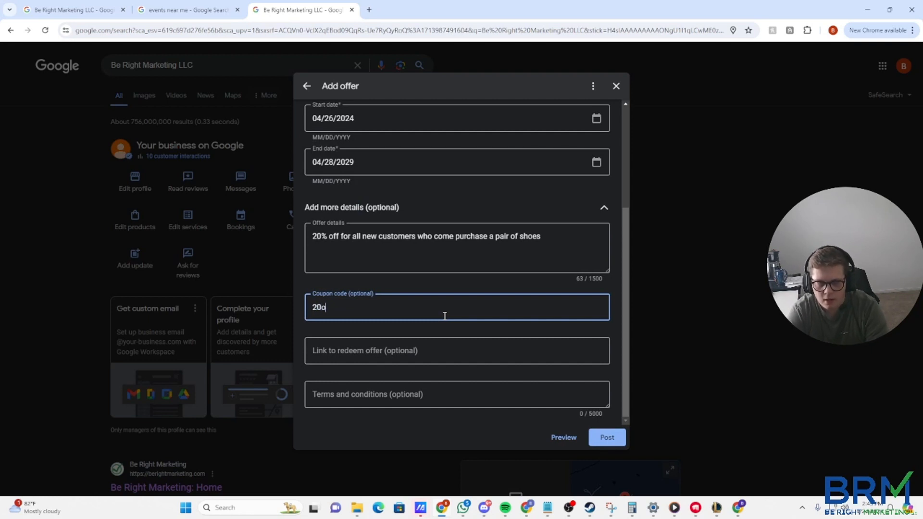
{"action": "type", "text": "ffnewcustomer"}
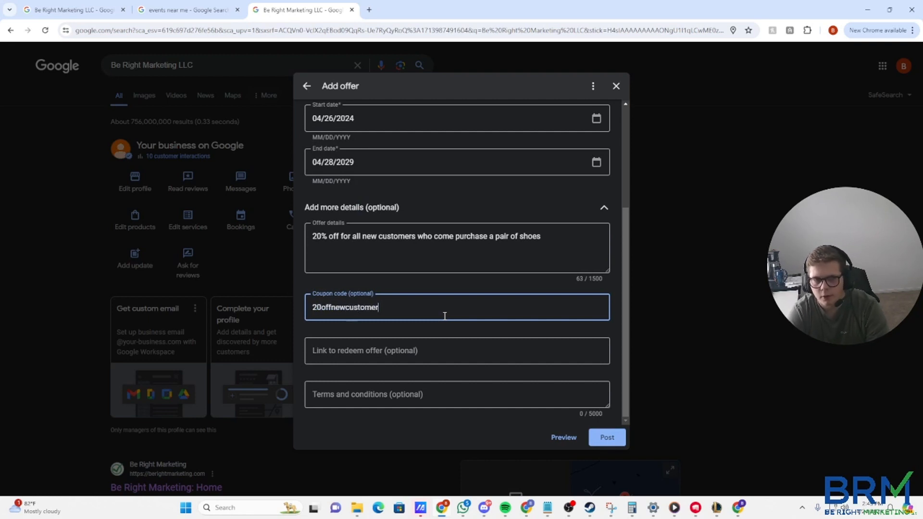
{"action": "left_click", "coordinate": [409, 351]}
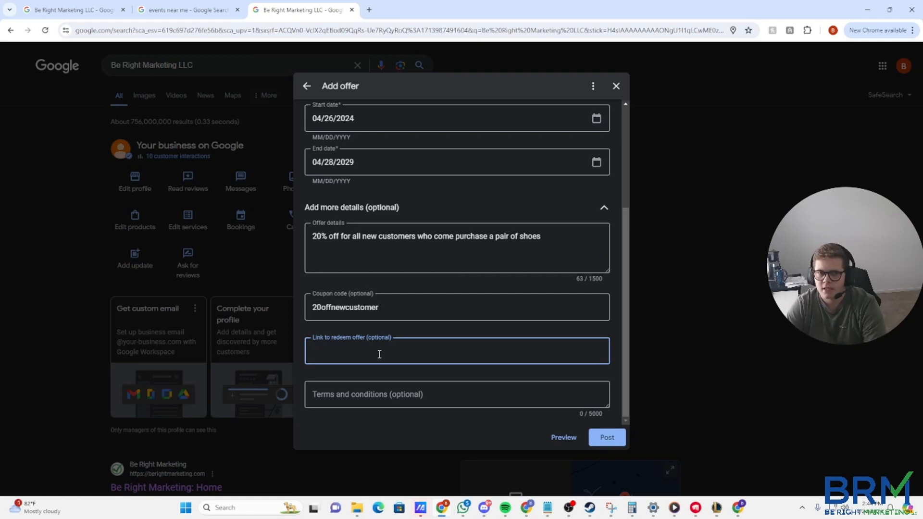
Reword the offer details to read "20% off for all new customers who get a driveway pressure wash".
{"action": "left_click_drag", "start_coordinate": [417, 236], "coordinate": [665, 241]}
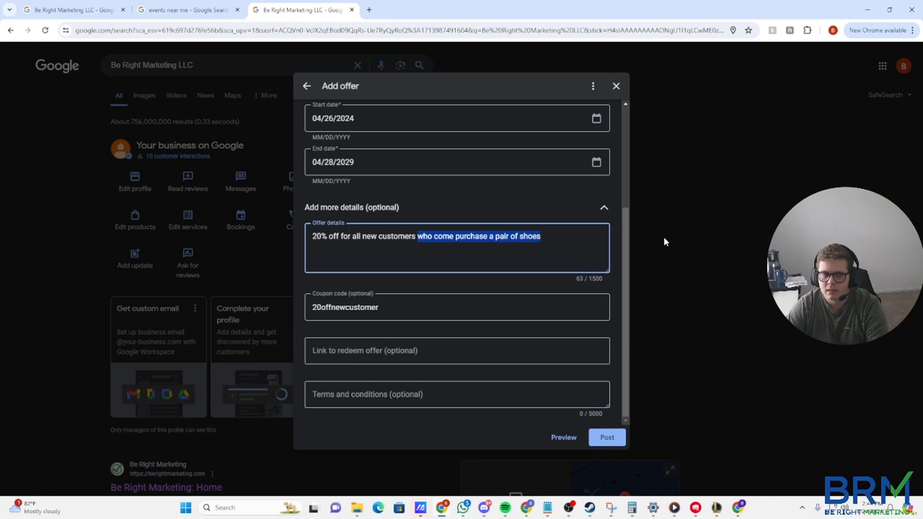
{"action": "key", "text": "BackSpace"}
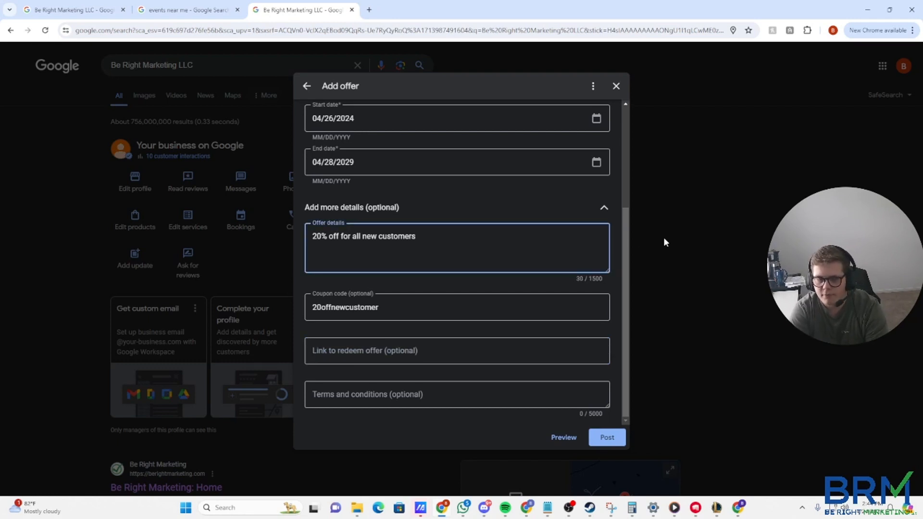
{"action": "type", "text": "who get a "}
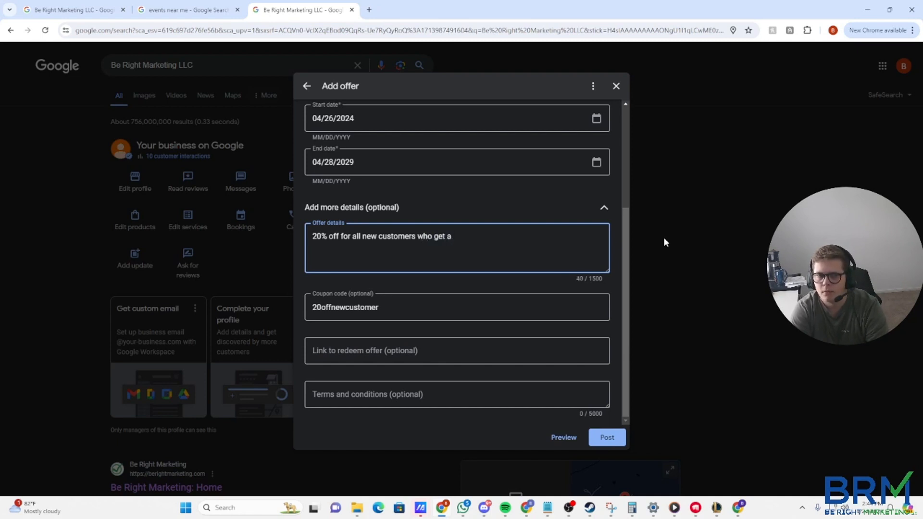
{"action": "type", "text": "driveway pre"}
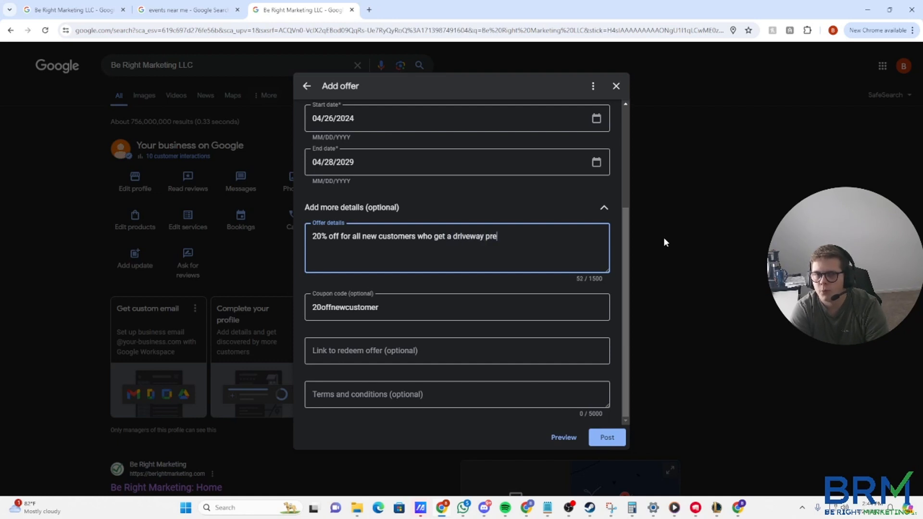
{"action": "type", "text": "ssure wash"}
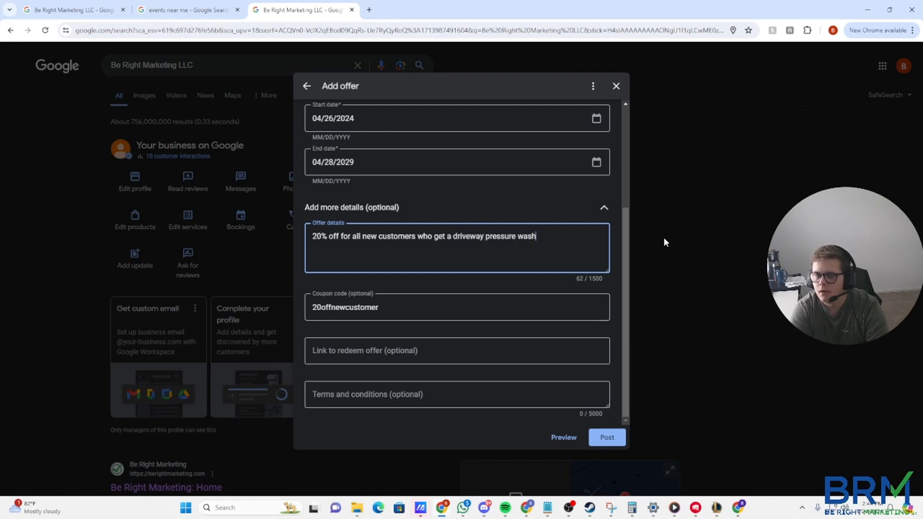
{"action": "left_click", "coordinate": [423, 358]}
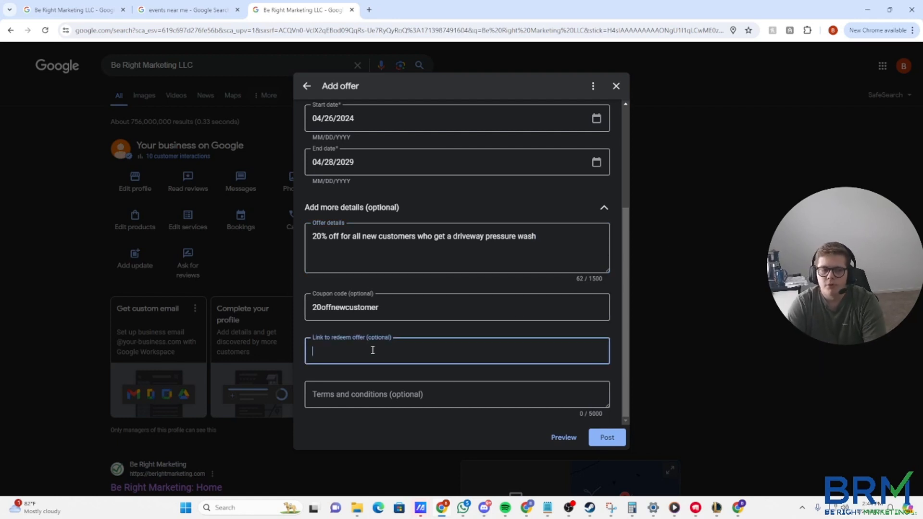
{"action": "left_click", "coordinate": [356, 394]}
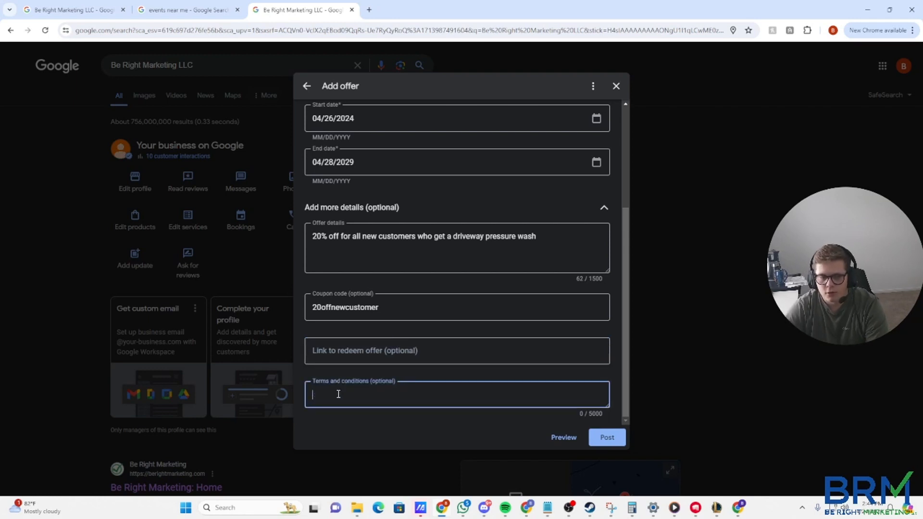
{"action": "left_click", "coordinate": [335, 411]}
{"action": "left_click", "coordinate": [352, 395]}
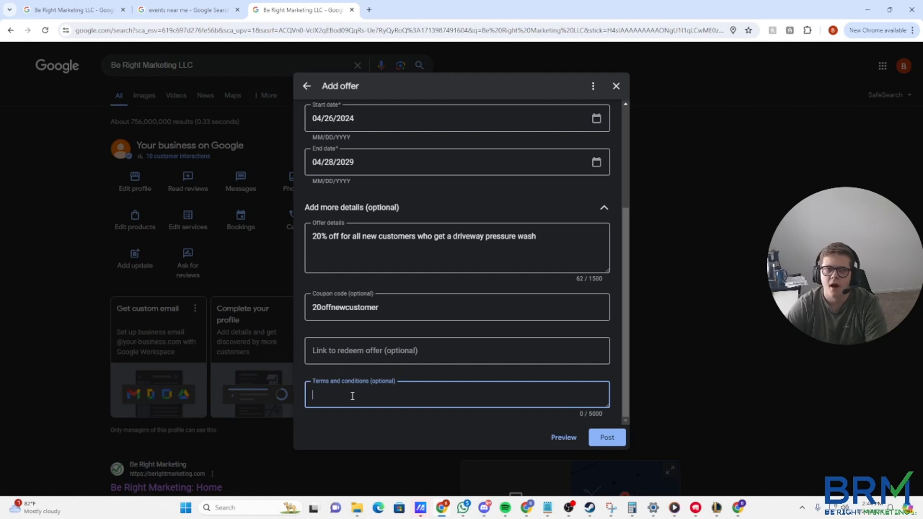
{"action": "double_click", "coordinate": [380, 310]}
{"action": "left_click", "coordinate": [342, 330]}
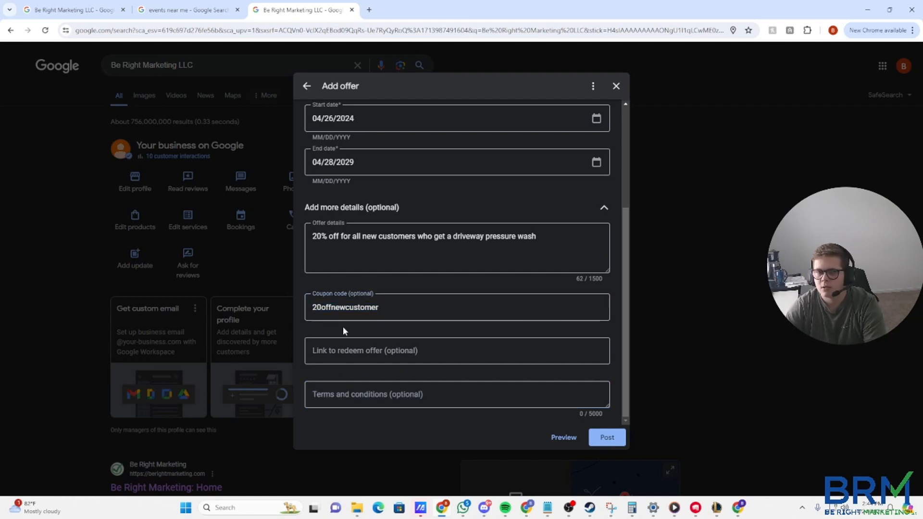
{"action": "left_click_drag", "start_coordinate": [458, 235], "coordinate": [563, 236]}
{"action": "left_click", "coordinate": [539, 234]}
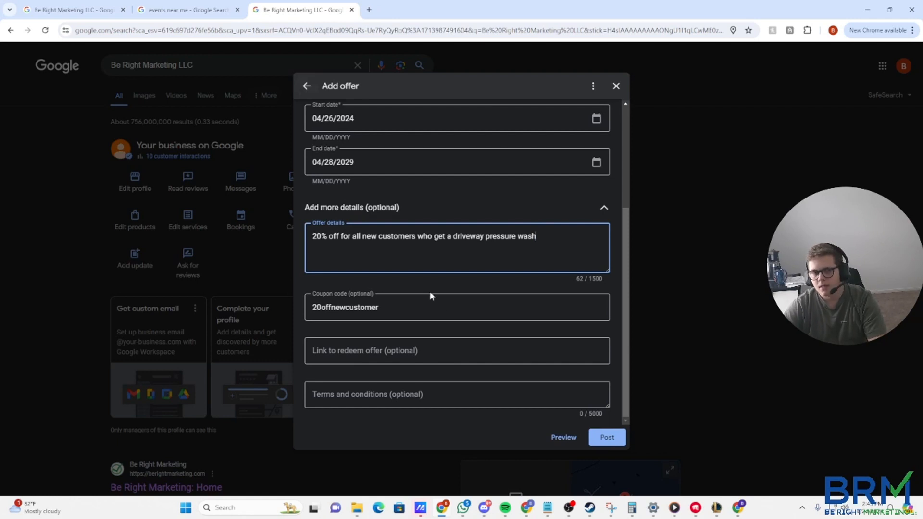
Leave the offer form, discarding the unsaved offer, and return to the choice of post types.
{"action": "scroll", "coordinate": [444, 313], "scroll_direction": "up", "scroll_amount": 4}
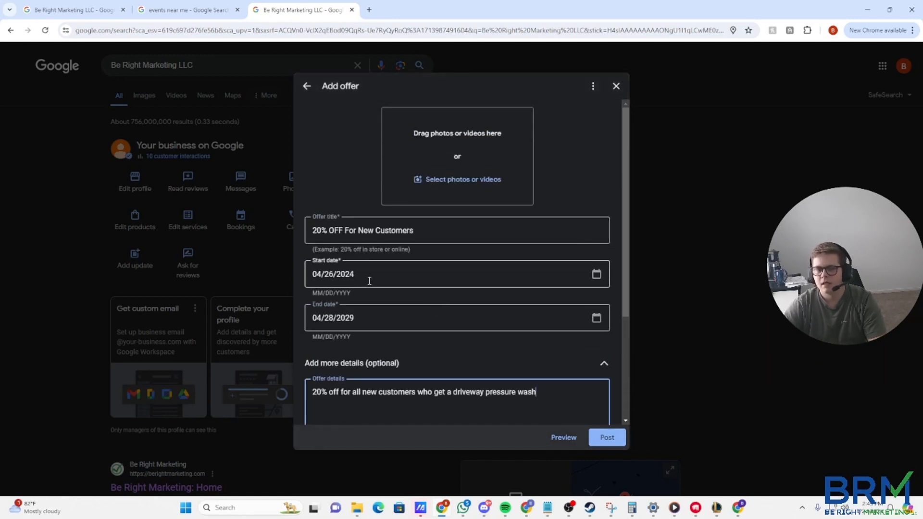
{"action": "left_click", "coordinate": [307, 88]}
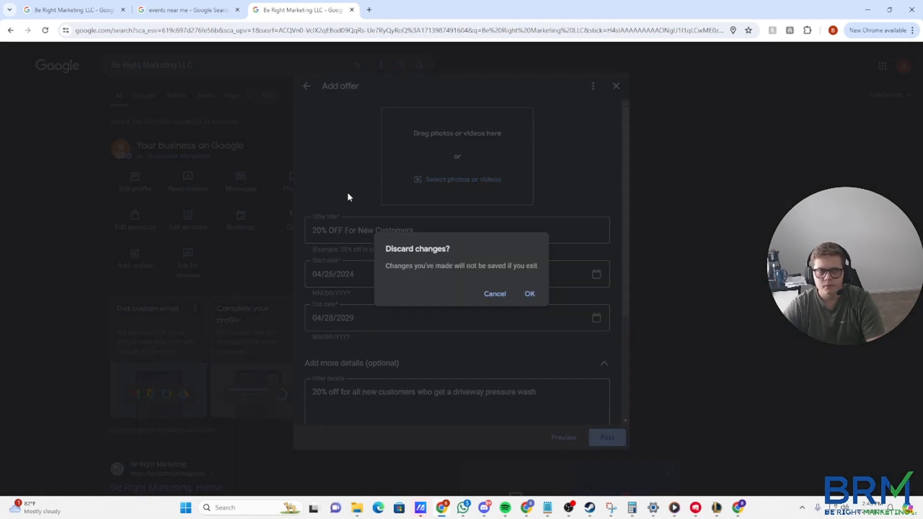
{"action": "left_click", "coordinate": [529, 294]}
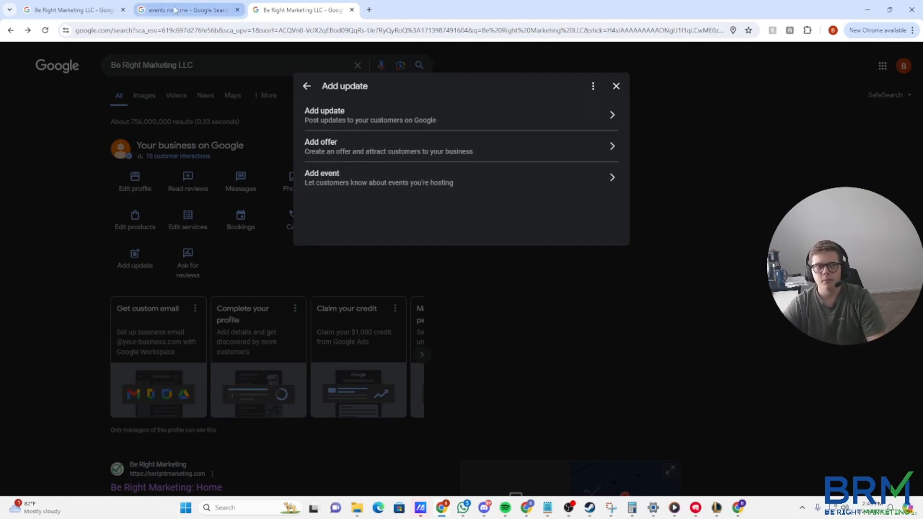
Switch to the "events near me" search results and look through the list of local events.
{"action": "left_click", "coordinate": [192, 12]}
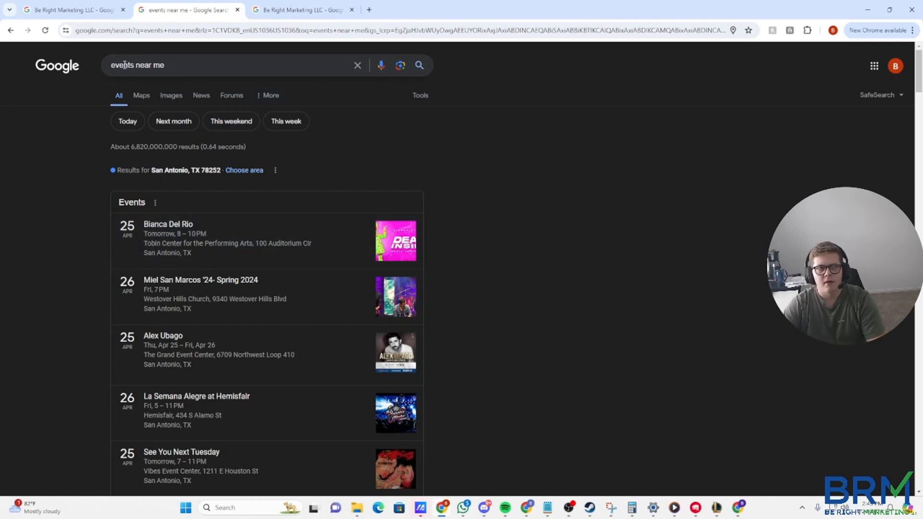
{"action": "scroll", "coordinate": [226, 154], "scroll_direction": "down", "scroll_amount": 2}
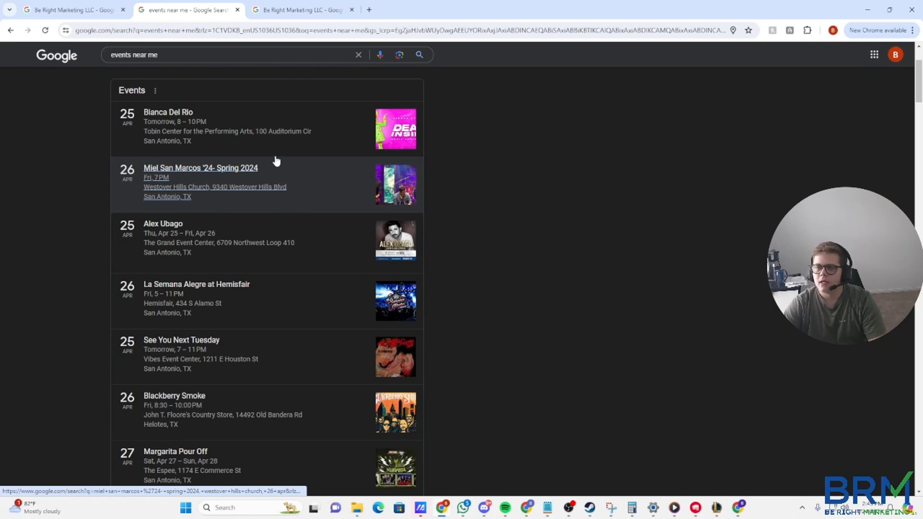
{"action": "scroll", "coordinate": [221, 269], "scroll_direction": "down", "scroll_amount": 10}
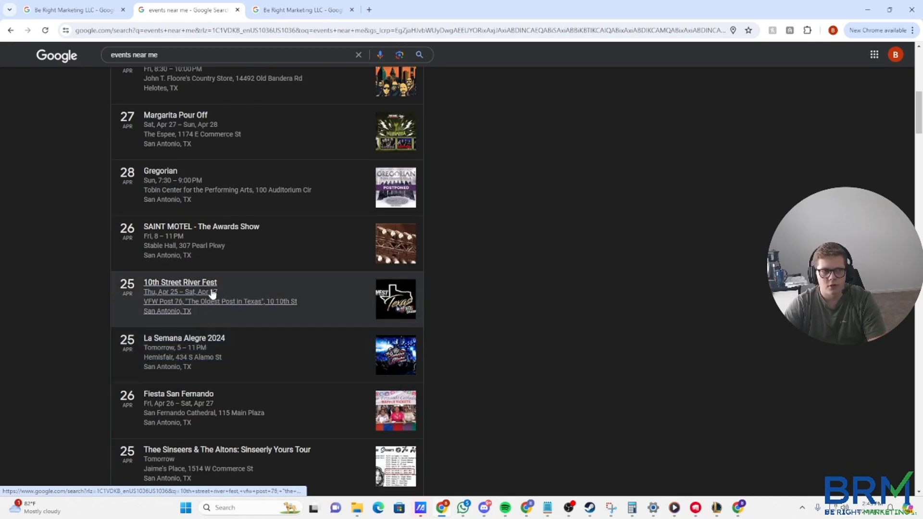
{"action": "scroll", "coordinate": [216, 273], "scroll_direction": "up", "scroll_amount": 12}
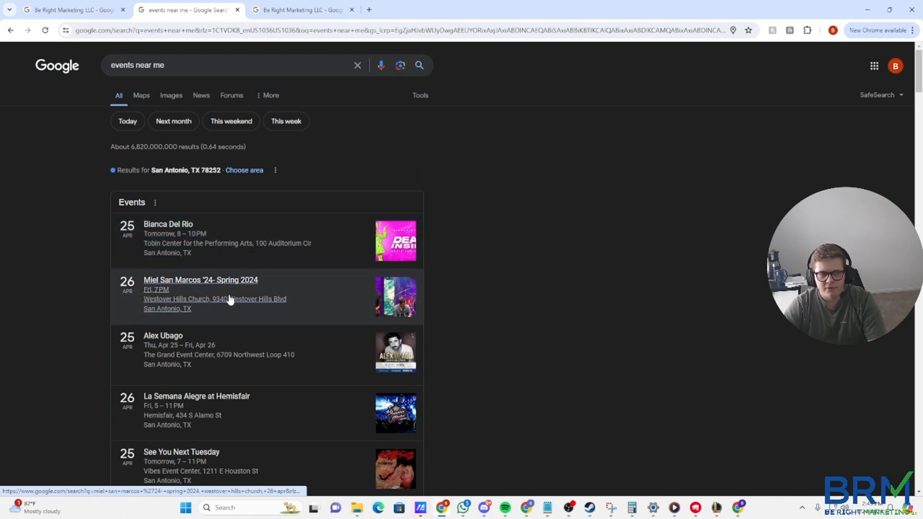
Examine how the "events near me" results present event dates, times and venues, and how they rank above the website listings.
{"action": "scroll", "coordinate": [58, 267], "scroll_direction": "down", "scroll_amount": 2}
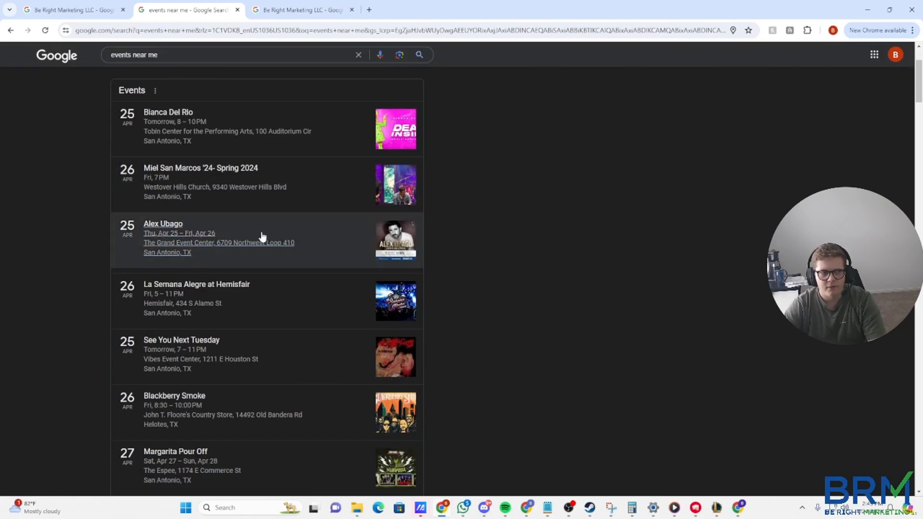
{"action": "scroll", "coordinate": [245, 308], "scroll_direction": "down", "scroll_amount": 2}
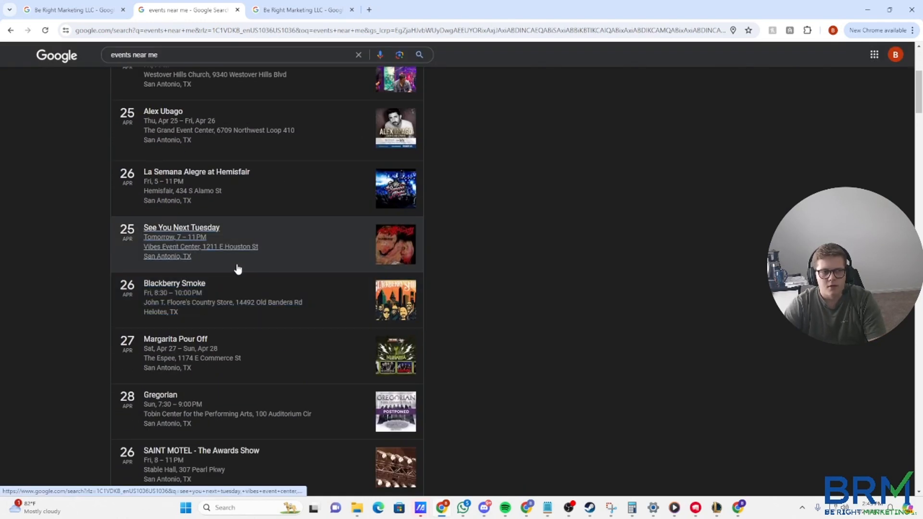
{"action": "scroll", "coordinate": [212, 260], "scroll_direction": "up", "scroll_amount": 1}
{"action": "scroll", "coordinate": [203, 256], "scroll_direction": "up", "scroll_amount": 4}
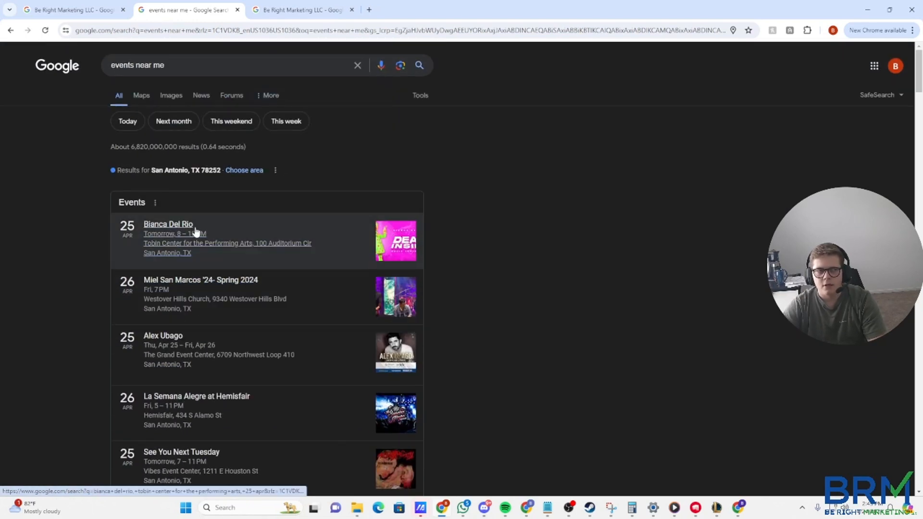
{"action": "scroll", "coordinate": [269, 240], "scroll_direction": "down", "scroll_amount": 5}
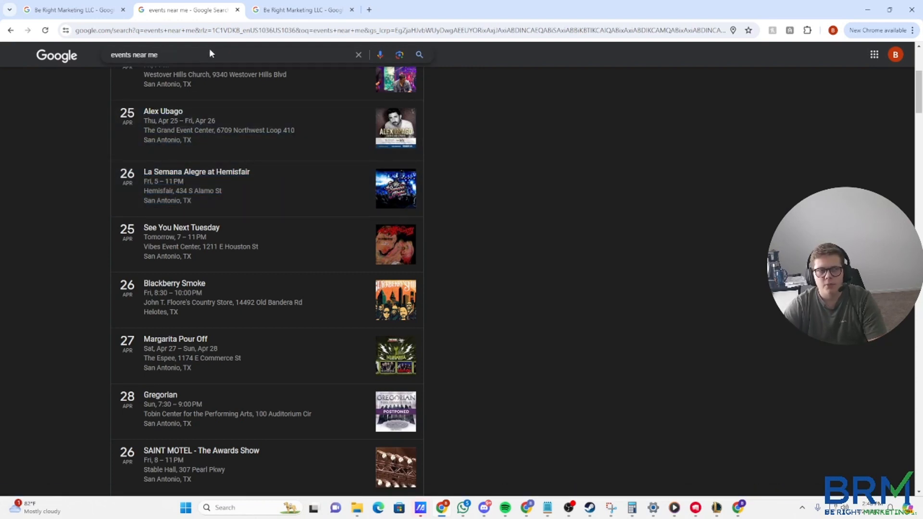
{"action": "scroll", "coordinate": [247, 164], "scroll_direction": "up", "scroll_amount": 5}
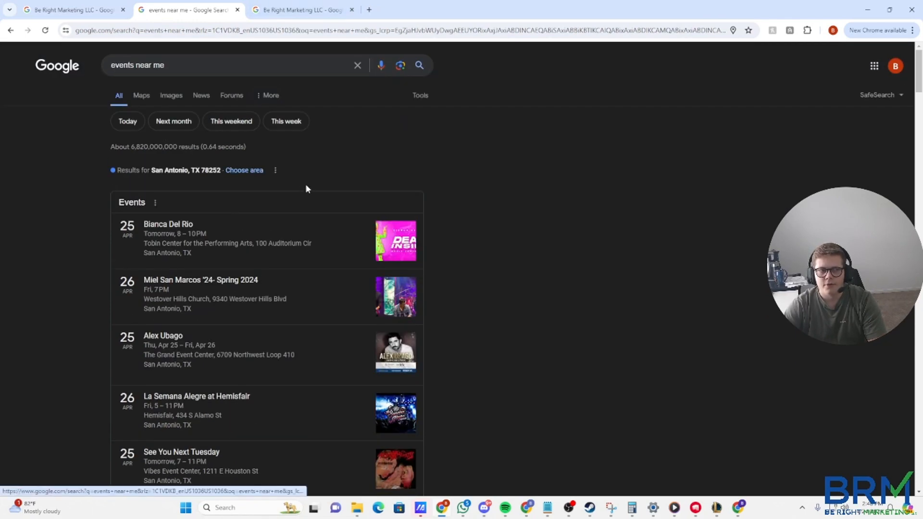
{"action": "scroll", "coordinate": [265, 236], "scroll_direction": "down", "scroll_amount": 10}
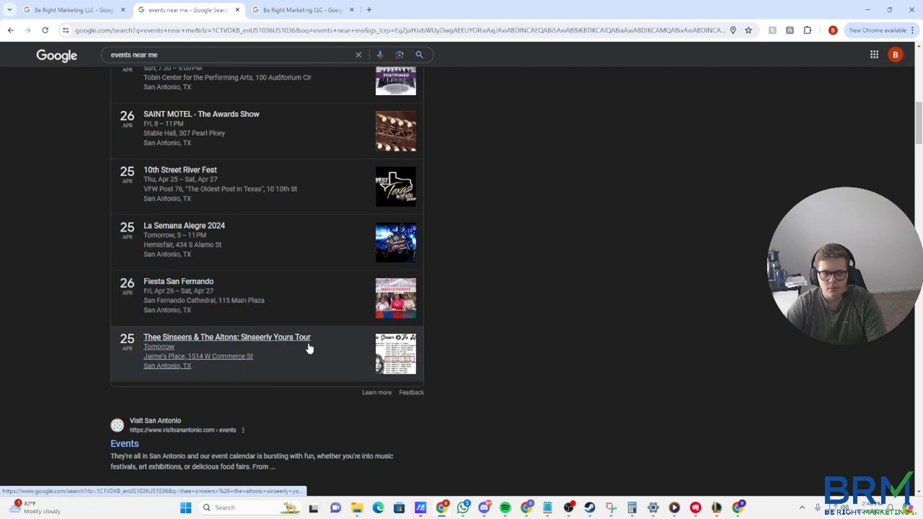
{"action": "scroll", "coordinate": [180, 356], "scroll_direction": "up", "scroll_amount": 10}
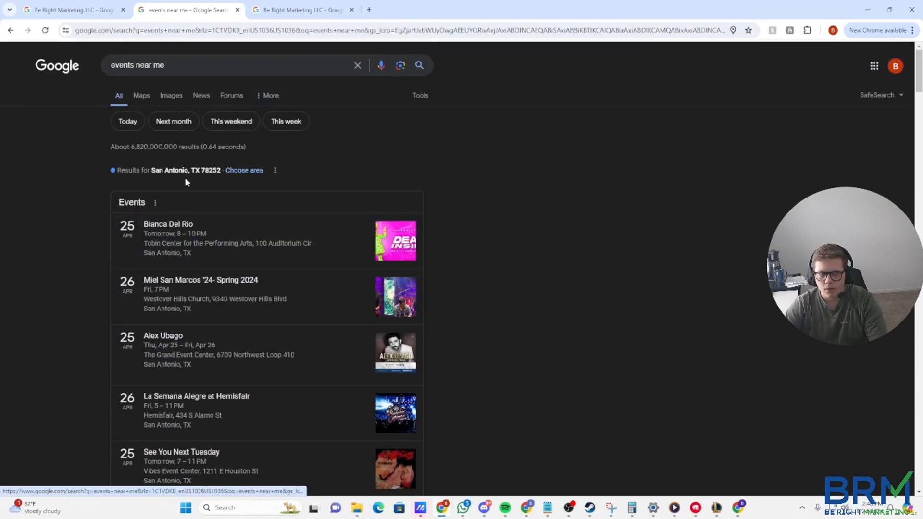
{"action": "scroll", "coordinate": [193, 298], "scroll_direction": "down", "scroll_amount": 1}
{"action": "scroll", "coordinate": [196, 301], "scroll_direction": "down", "scroll_amount": 9}
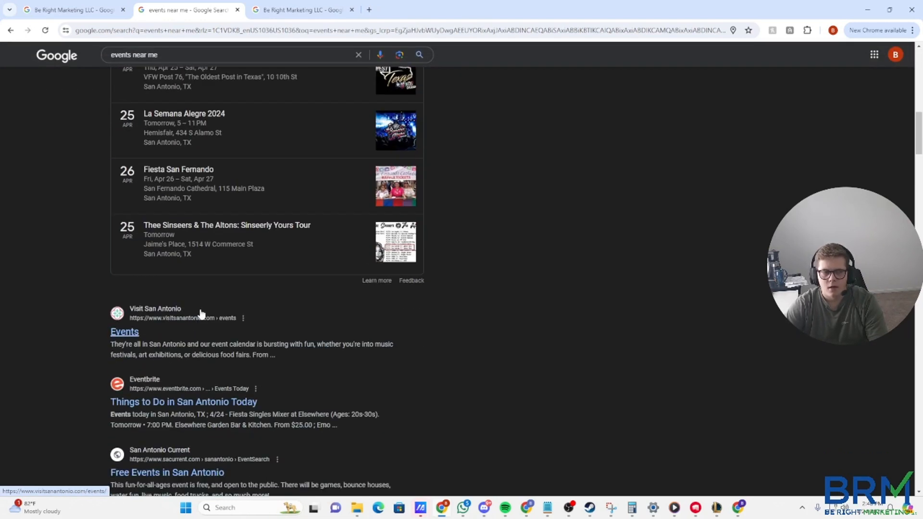
{"action": "scroll", "coordinate": [192, 298], "scroll_direction": "up", "scroll_amount": 3}
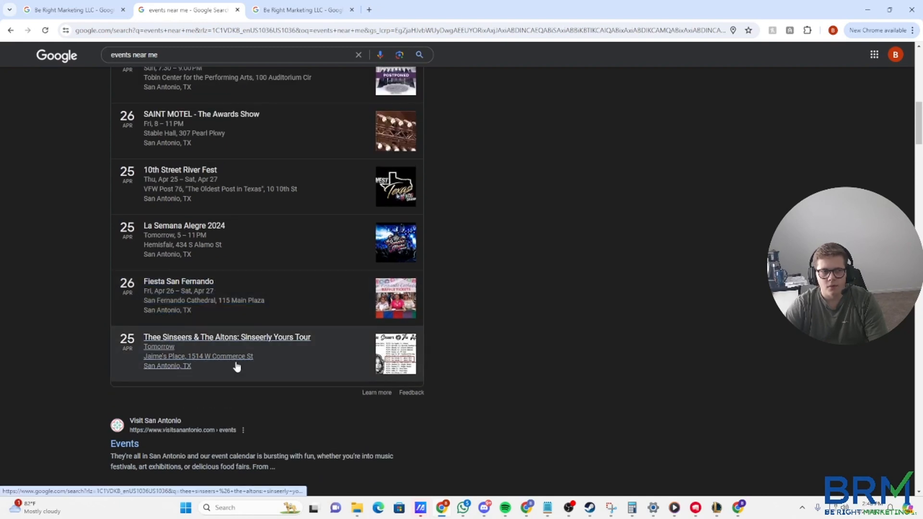
{"action": "scroll", "coordinate": [221, 207], "scroll_direction": "up", "scroll_amount": 7}
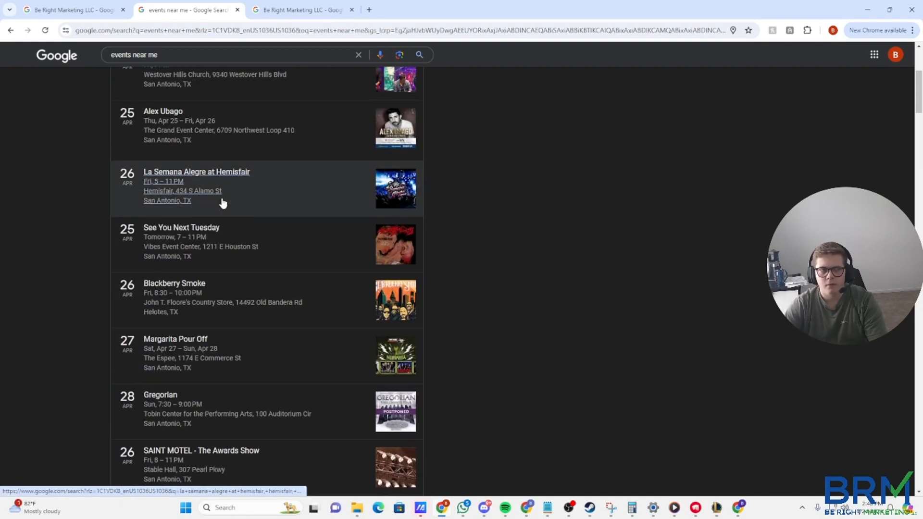
{"action": "scroll", "coordinate": [277, 104], "scroll_direction": "up", "scroll_amount": 5}
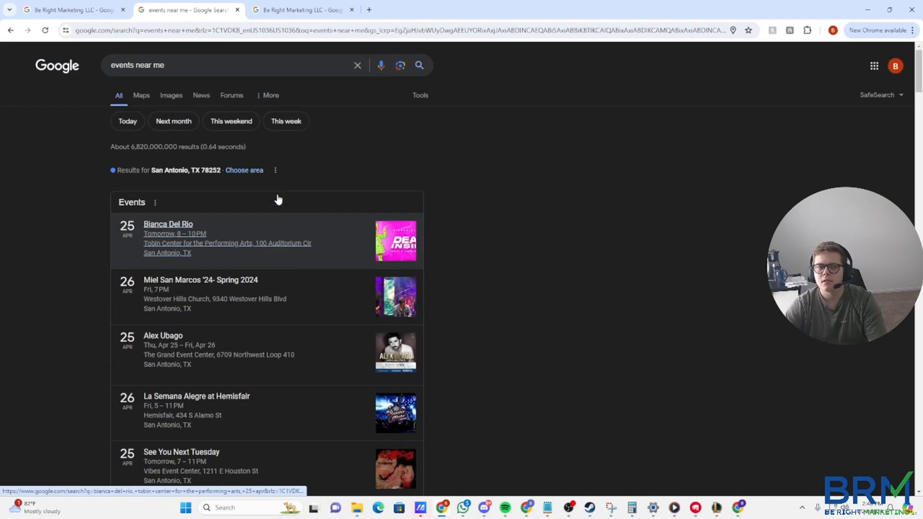
Return to the business profile's post types and open a blank event post.
{"action": "left_click", "coordinate": [300, 9]}
{"action": "left_click", "coordinate": [315, 177]}
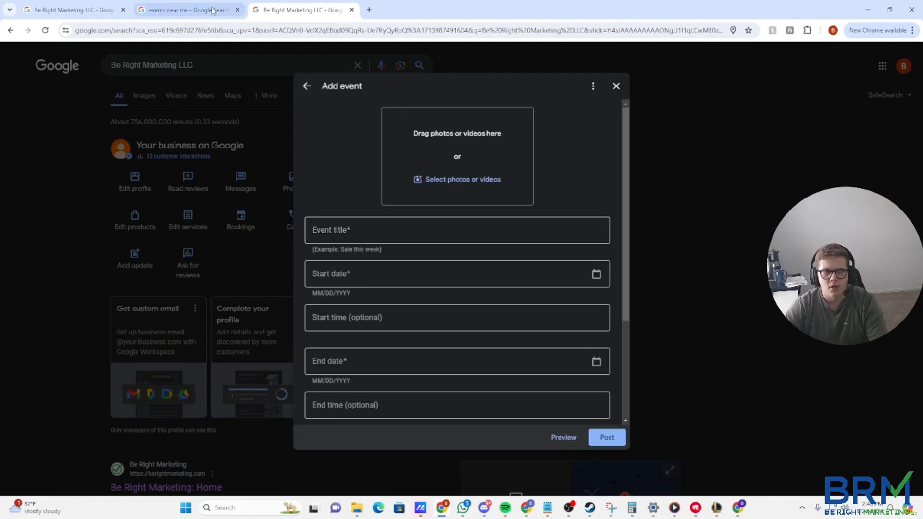
Go back to the local events results and search for "networking events near me" instead.
{"action": "left_click", "coordinate": [187, 10]}
{"action": "left_click", "coordinate": [114, 66]}
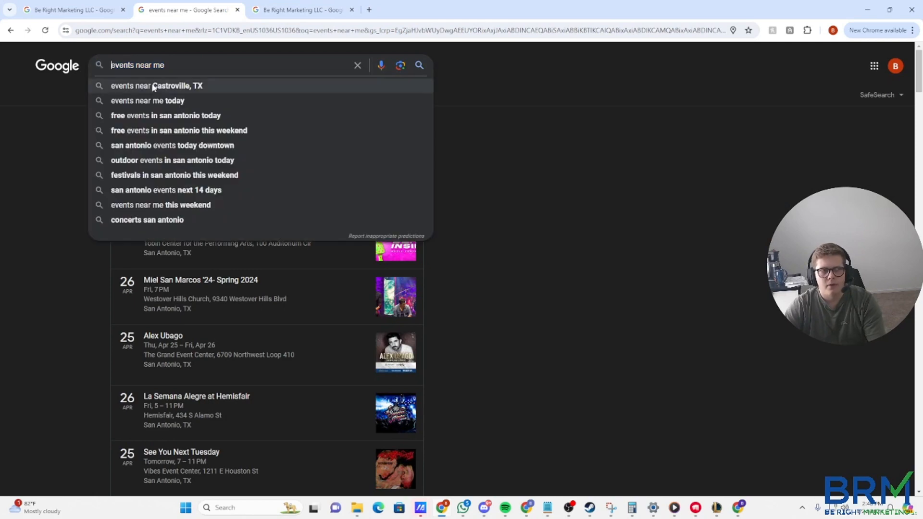
{"action": "type", "text": "networking"}
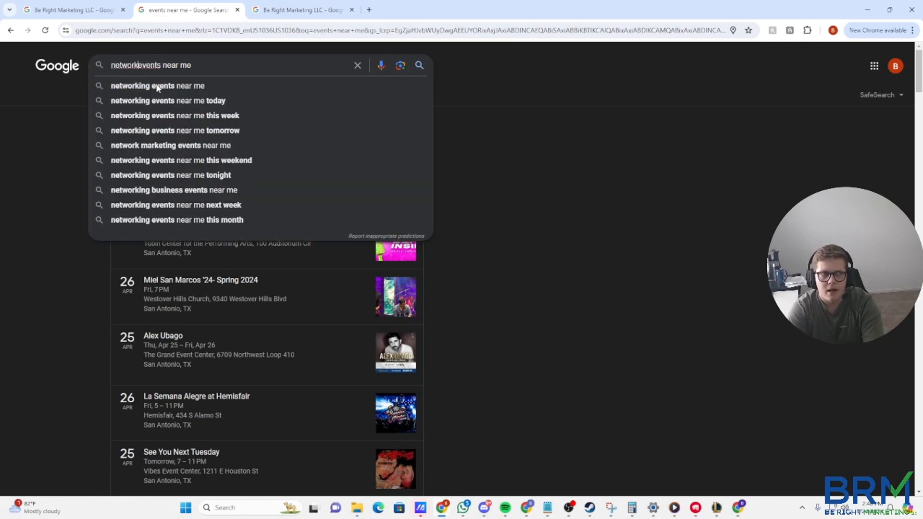
{"action": "left_click", "coordinate": [157, 87]}
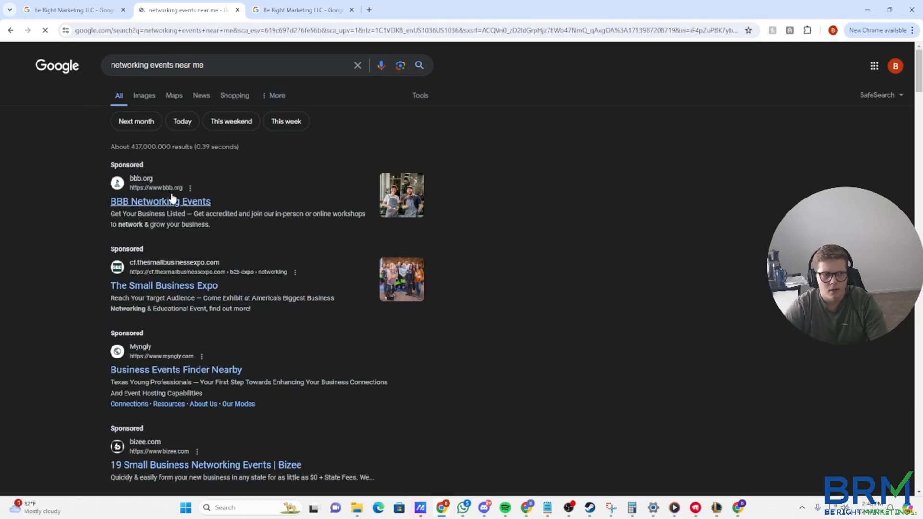
Expand the events list in the networking results and look through the dates and venues of the additional events.
{"action": "scroll", "coordinate": [170, 200], "scroll_direction": "down", "scroll_amount": 5}
{"action": "scroll", "coordinate": [170, 200], "scroll_direction": "down", "scroll_amount": 1}
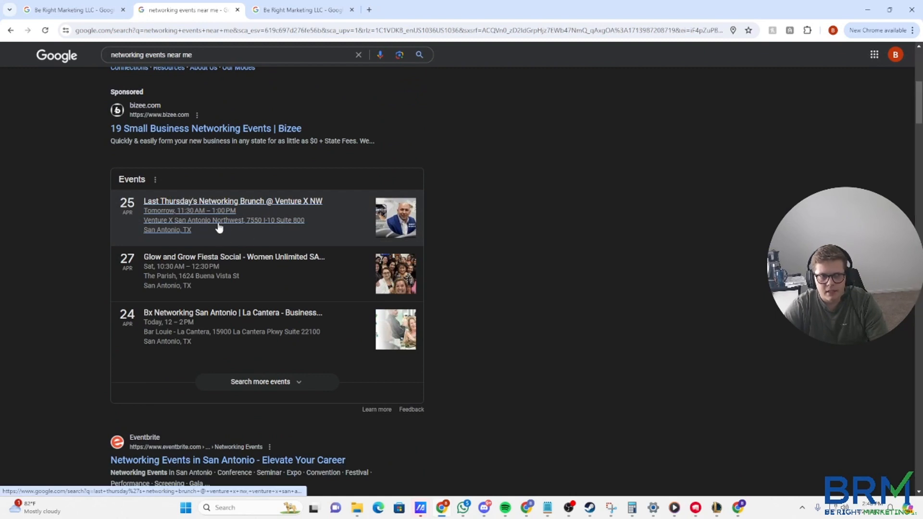
{"action": "left_click", "coordinate": [253, 382]}
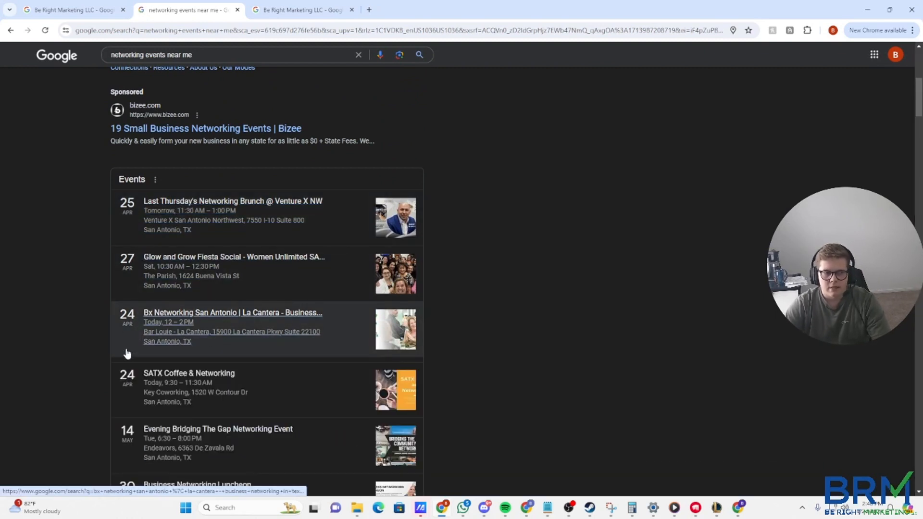
{"action": "scroll", "coordinate": [137, 369], "scroll_direction": "down", "scroll_amount": 5}
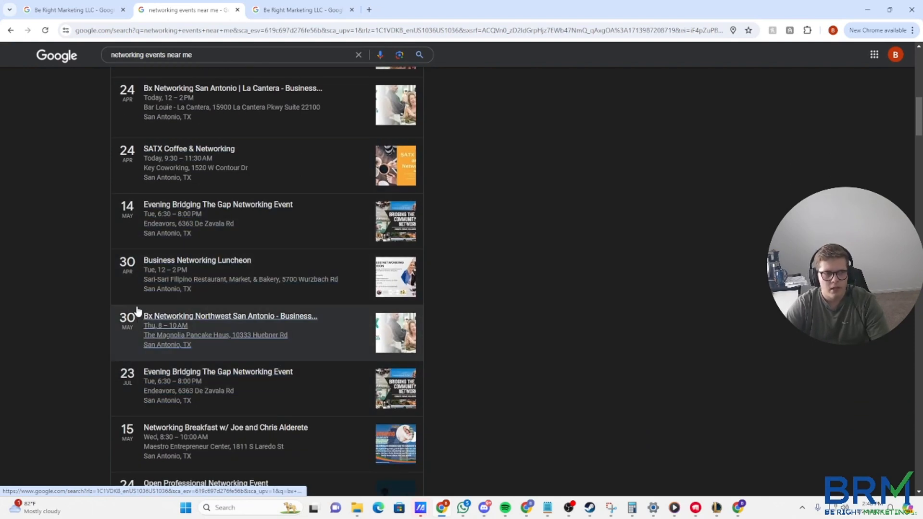
{"action": "scroll", "coordinate": [221, 321], "scroll_direction": "up", "scroll_amount": 8}
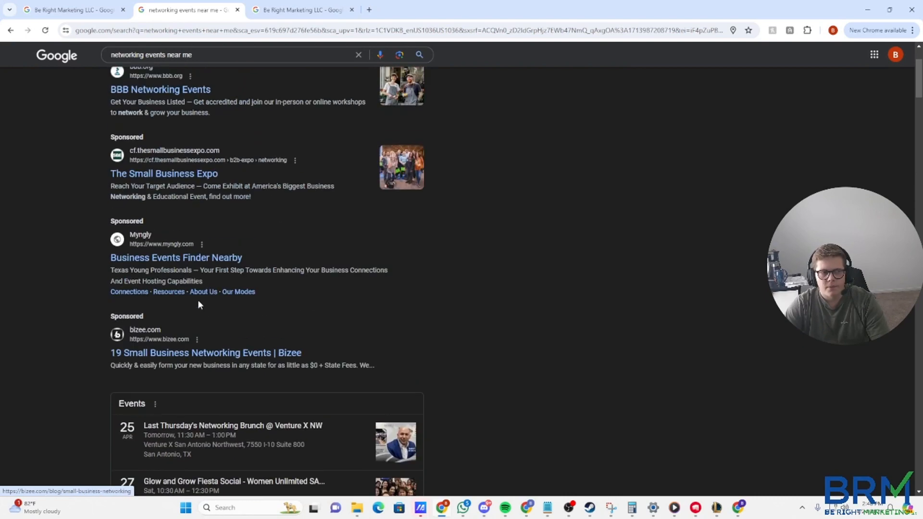
Return to the blank event post and title it "Networking for business owners -Free to Join Free Food".
{"action": "left_click", "coordinate": [300, 10]}
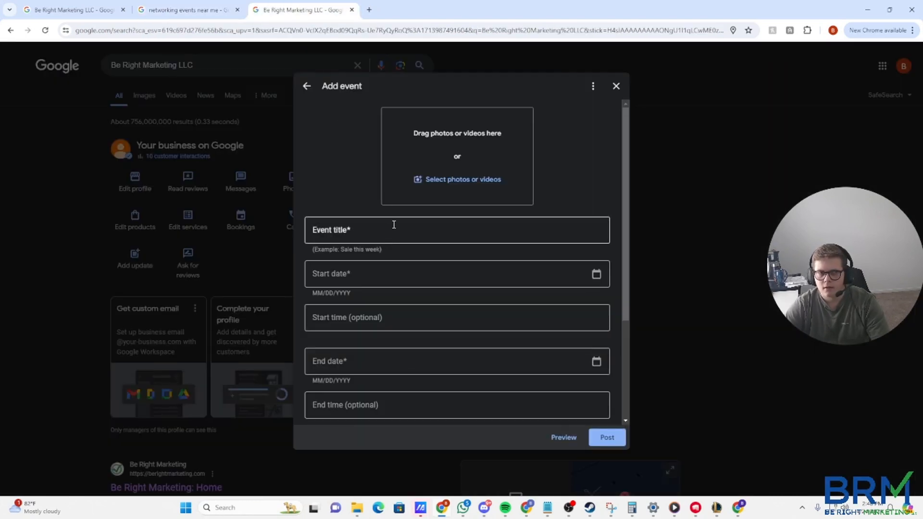
{"action": "left_click", "coordinate": [394, 225]}
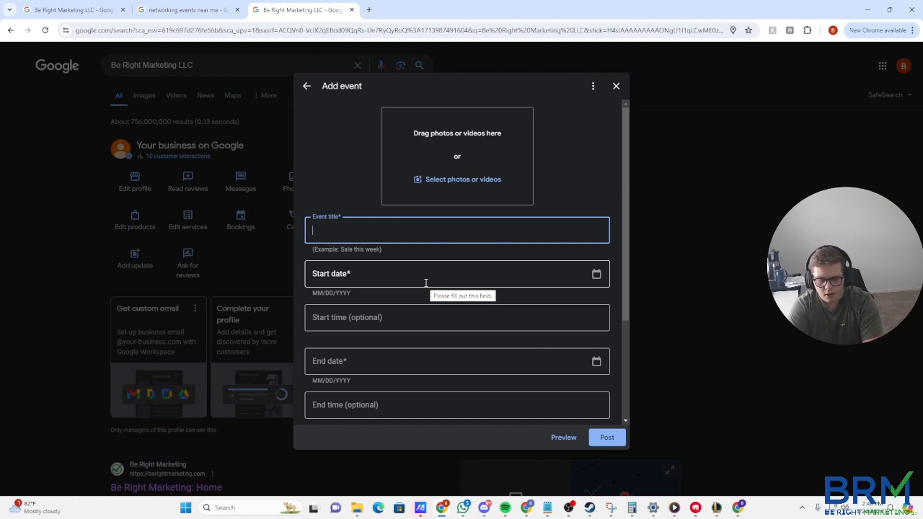
{"action": "type", "text": "Networ"}
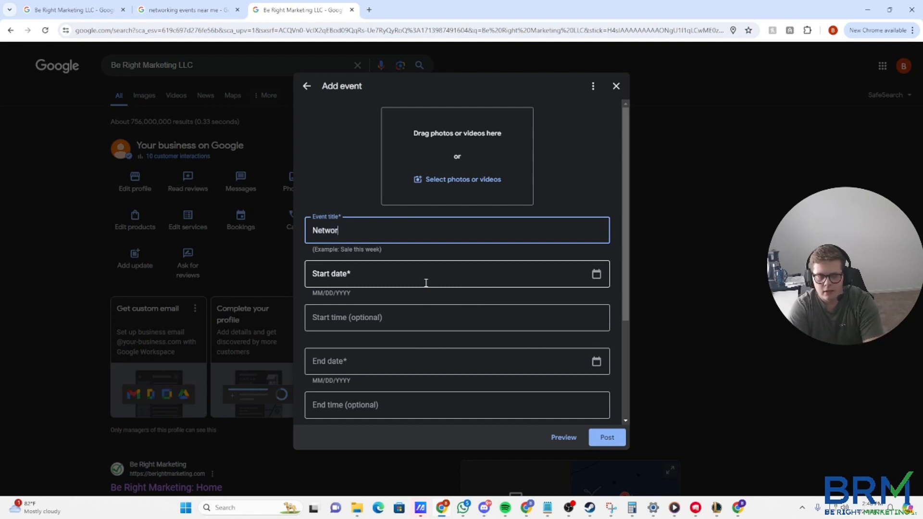
{"action": "type", "text": "king for business w"}
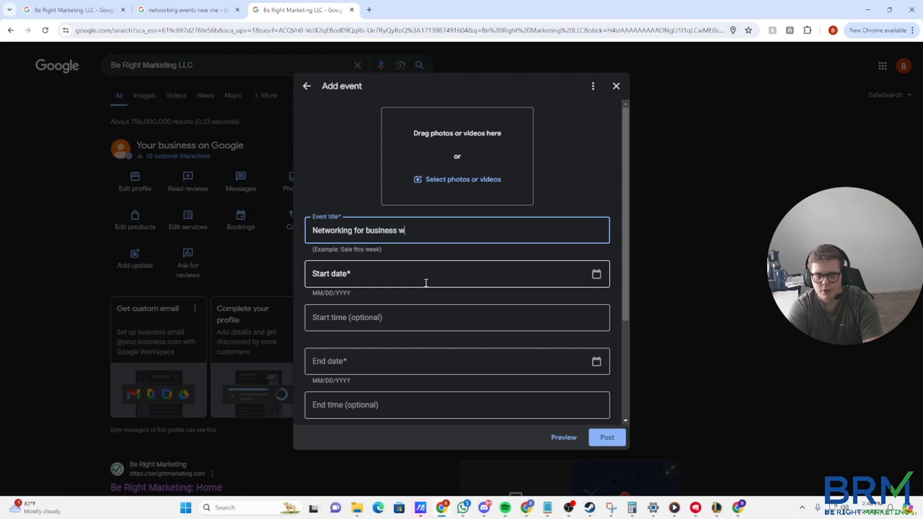
{"action": "key", "text": "BackSpace"}
{"action": "type", "text": "ow"}
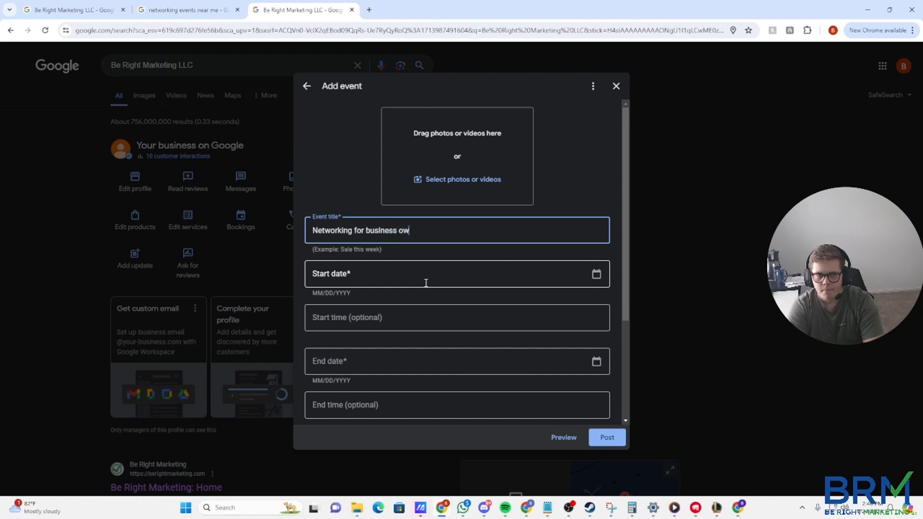
{"action": "type", "text": "ners -Free"}
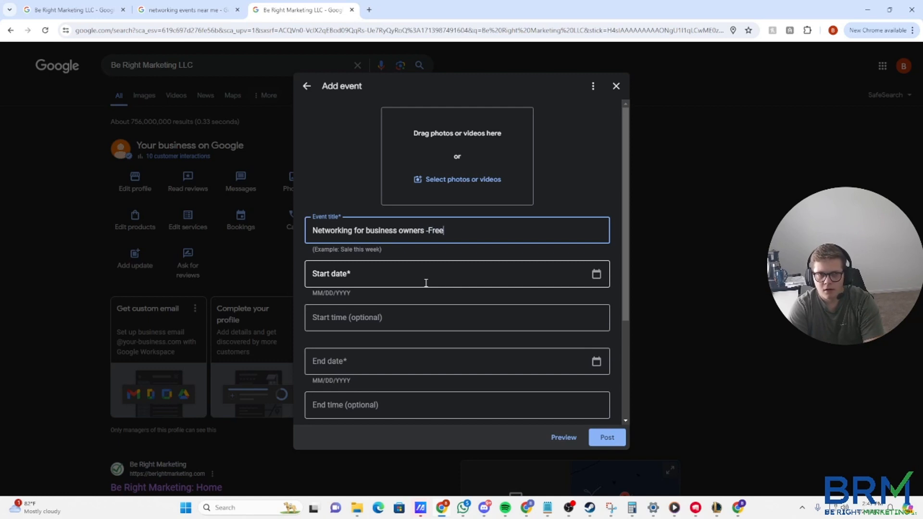
{"action": "type", "text": " to"}
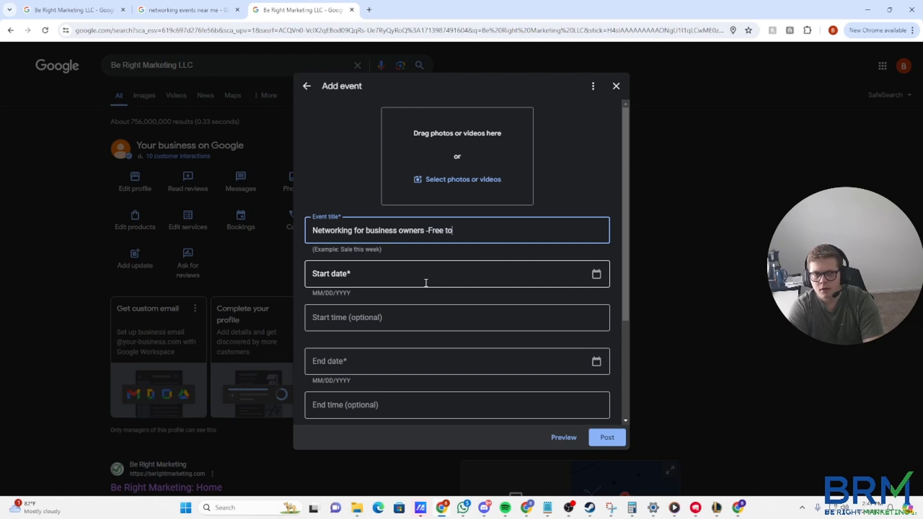
{"action": "type", "text": " Join Free"}
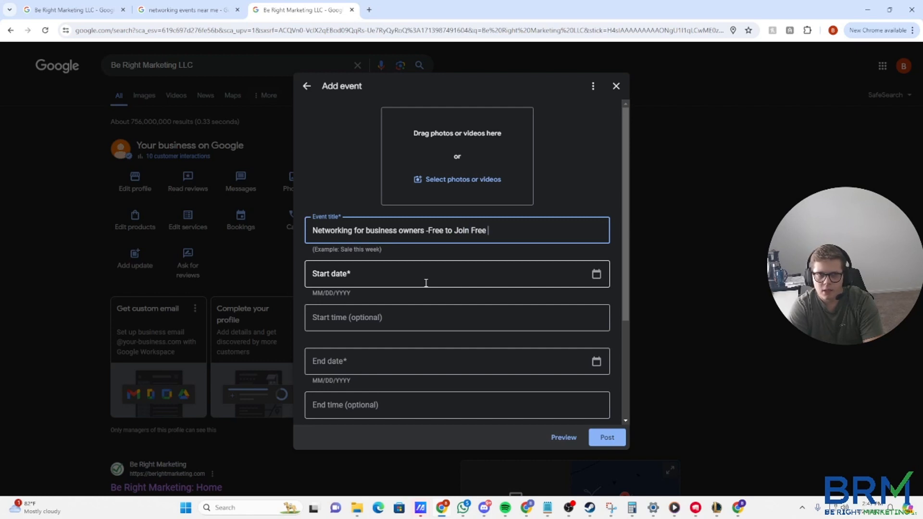
{"action": "type", "text": " Food"}
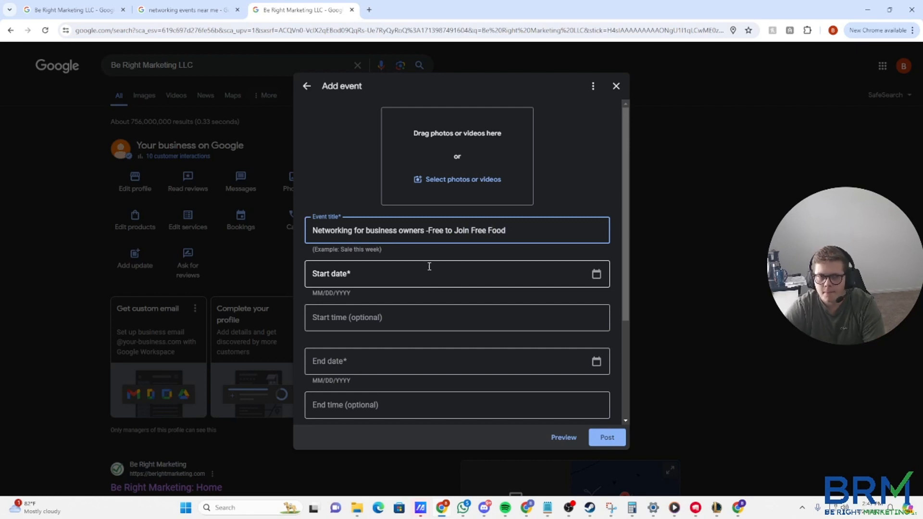
Correct the event title's punctuation so it reads "Networking for business owners - Free to Join + Free Food".
{"action": "left_click", "coordinate": [472, 229]}
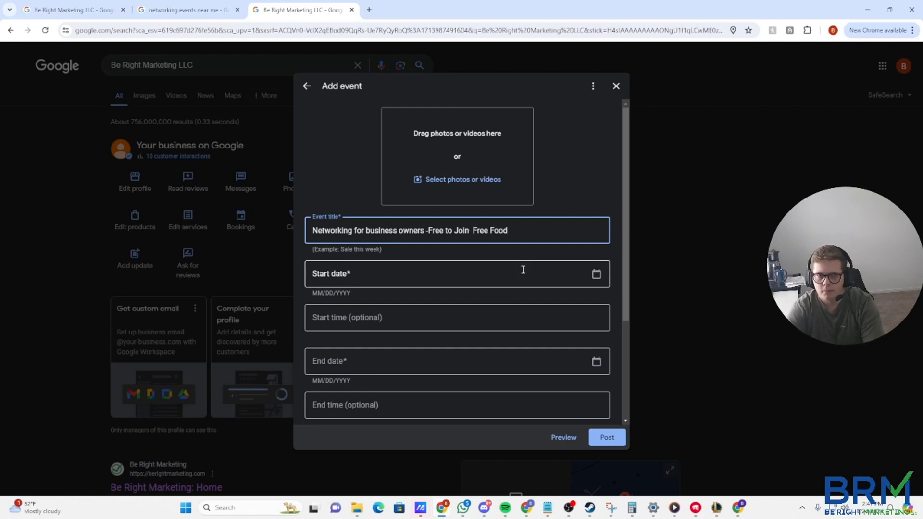
{"action": "key", "text": "BackSpace"}
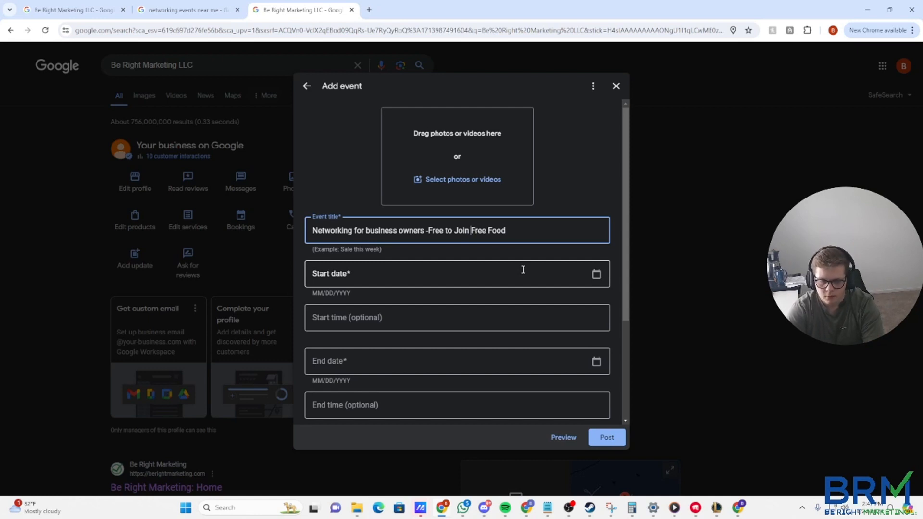
{"action": "type", "text": "+"}
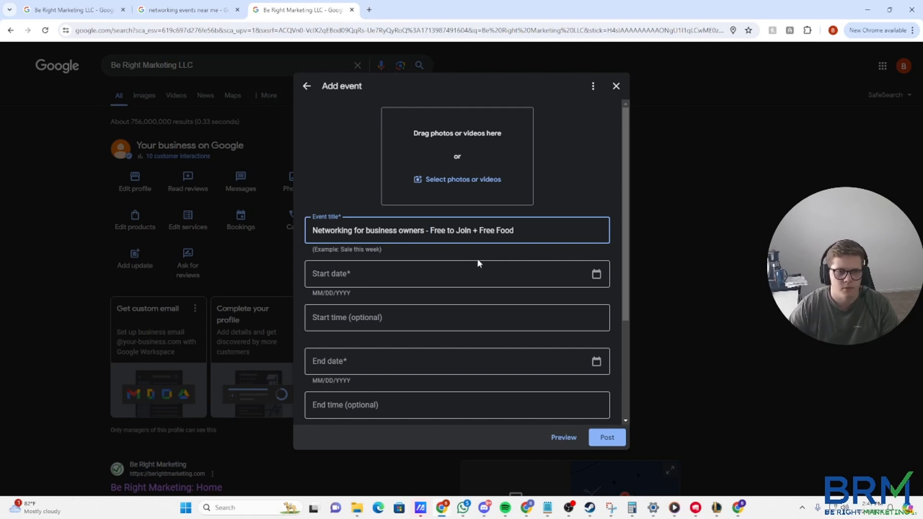
Set the event's start date to 04/25/2024 and its start time to 1:30 AM.
{"action": "left_click", "coordinate": [596, 274]}
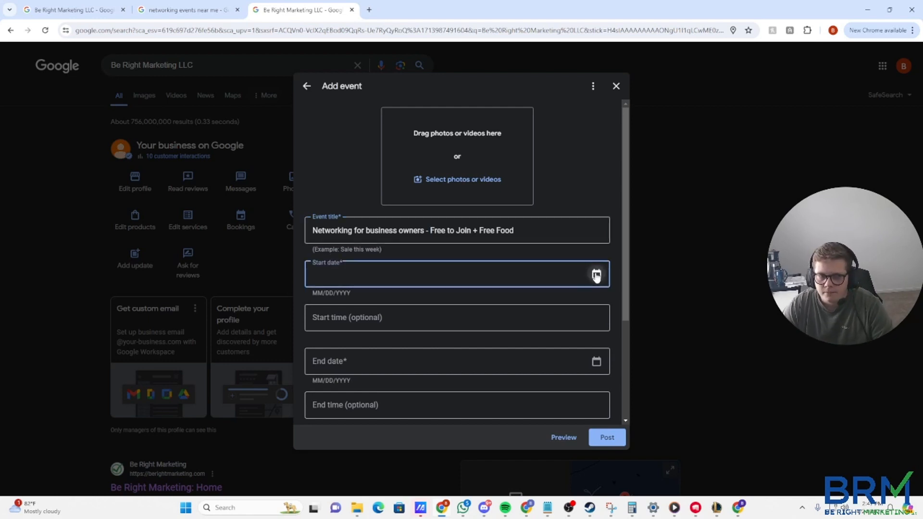
{"action": "left_click", "coordinate": [405, 198]}
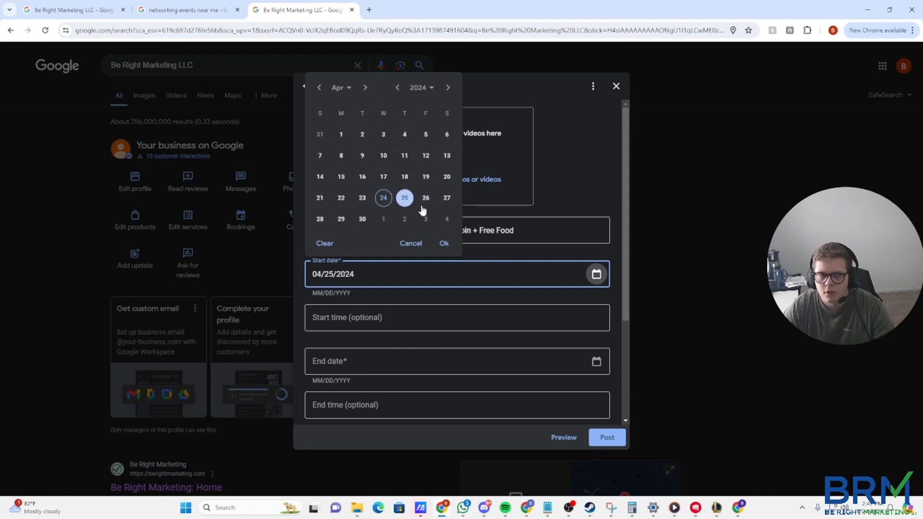
{"action": "left_click", "coordinate": [439, 244]}
{"action": "left_click", "coordinate": [361, 317]}
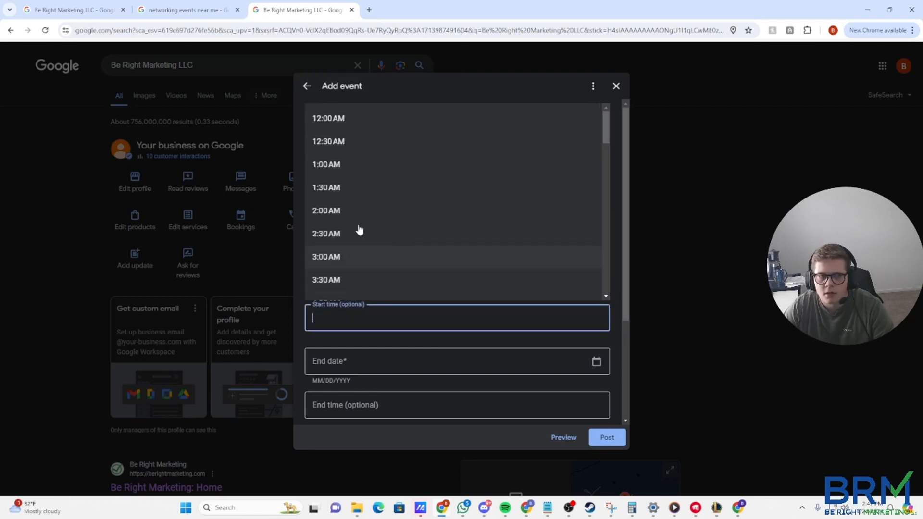
{"action": "left_click", "coordinate": [360, 188]}
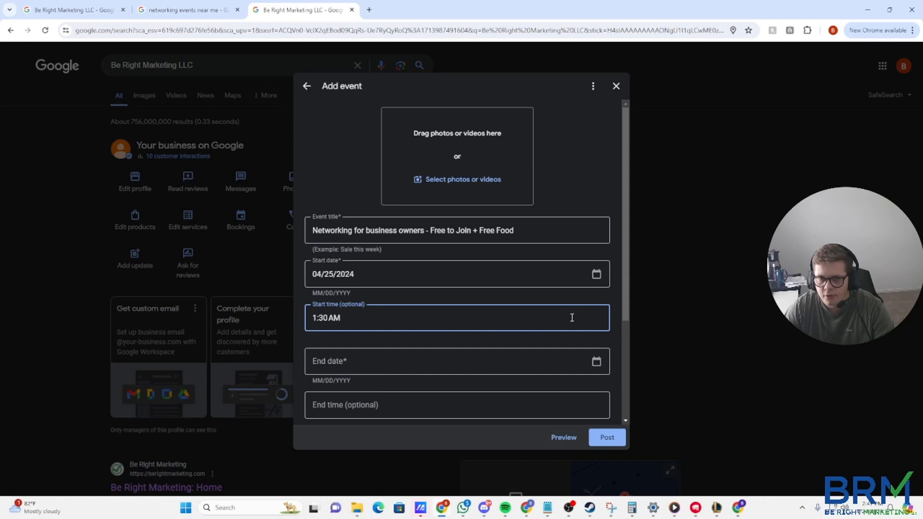
Replace the event's start time with 6:00 PM.
{"action": "left_click_drag", "start_coordinate": [395, 322], "coordinate": [254, 319]}
{"action": "key", "text": "BackSpace"}
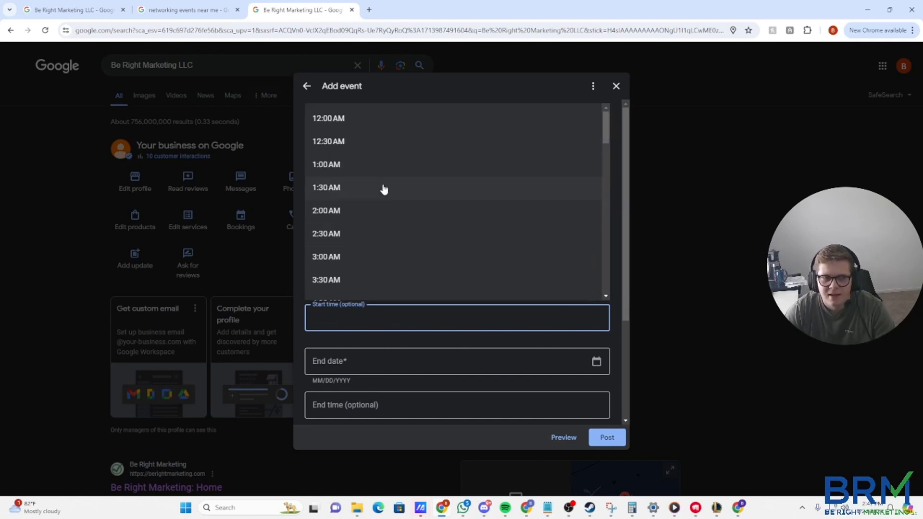
{"action": "scroll", "coordinate": [384, 189], "scroll_direction": "down", "scroll_amount": 18}
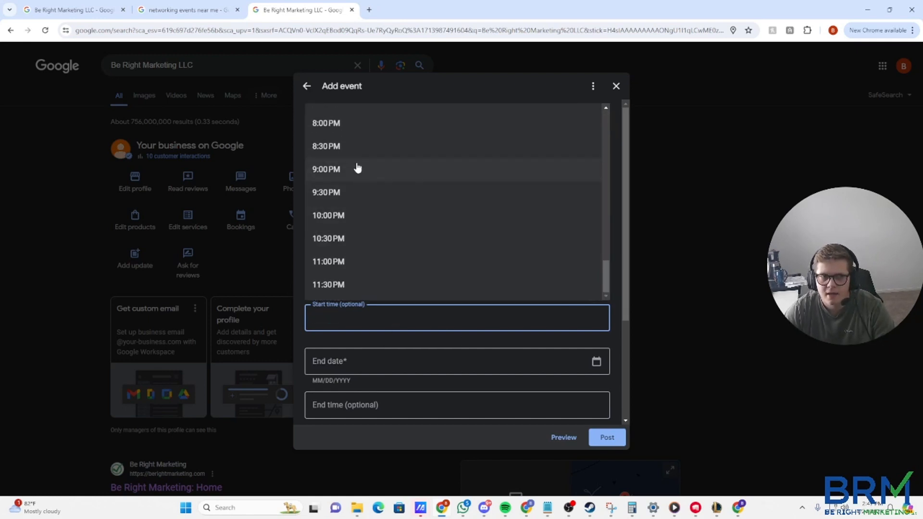
{"action": "scroll", "coordinate": [348, 200], "scroll_direction": "up", "scroll_amount": 4}
{"action": "scroll", "coordinate": [349, 200], "scroll_direction": "down", "scroll_amount": 2}
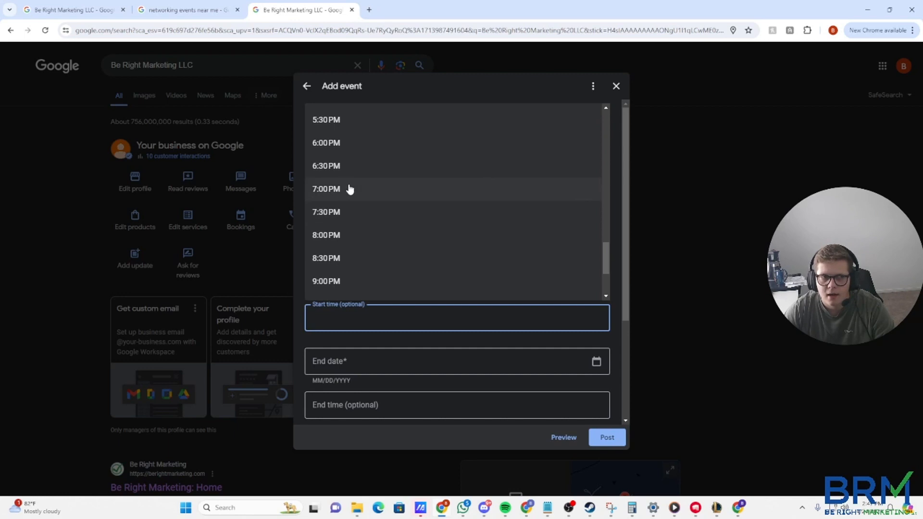
{"action": "left_click", "coordinate": [361, 145]}
Set the event's end date to 04/25/2024 and its end time to 8:00 PM.
{"action": "scroll", "coordinate": [390, 299], "scroll_direction": "down", "scroll_amount": 2}
{"action": "left_click", "coordinate": [367, 249]}
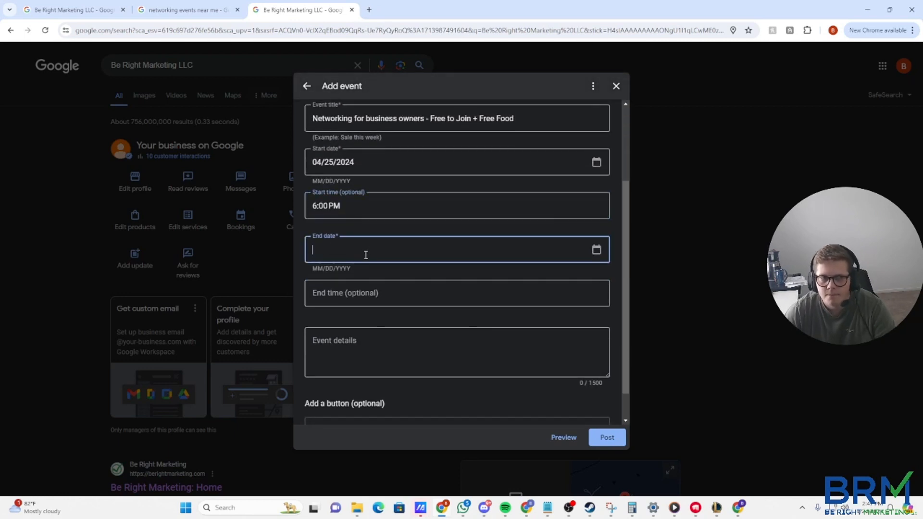
{"action": "left_click", "coordinate": [596, 250]}
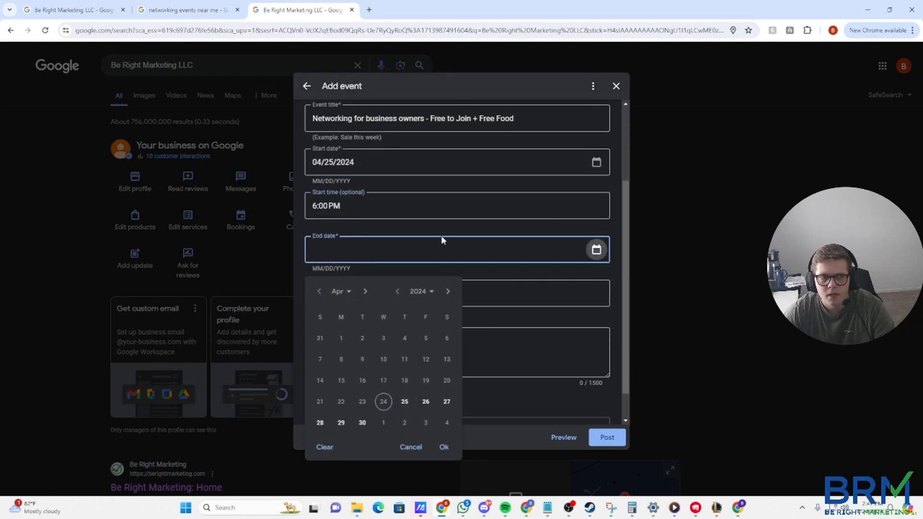
{"action": "left_click", "coordinate": [404, 402]}
{"action": "left_click", "coordinate": [480, 296]}
{"action": "scroll", "coordinate": [365, 206], "scroll_direction": "down", "scroll_amount": 15}
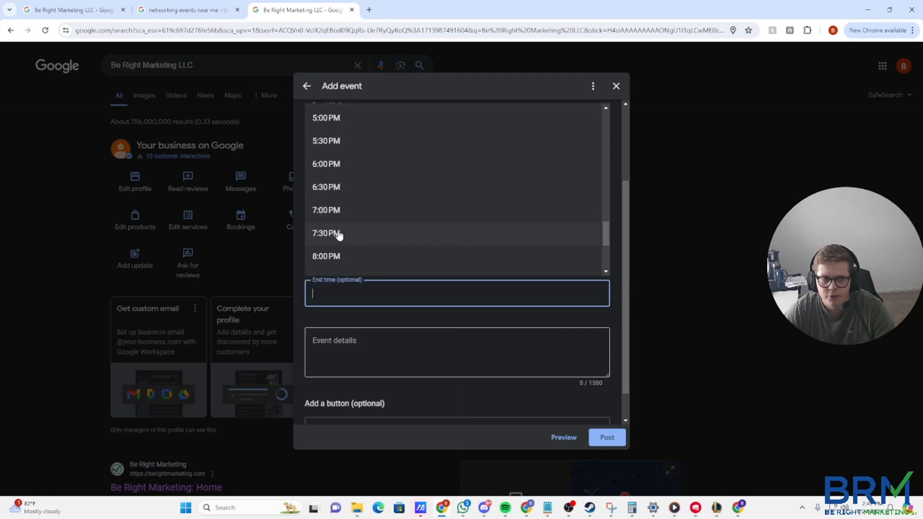
{"action": "left_click", "coordinate": [336, 258]}
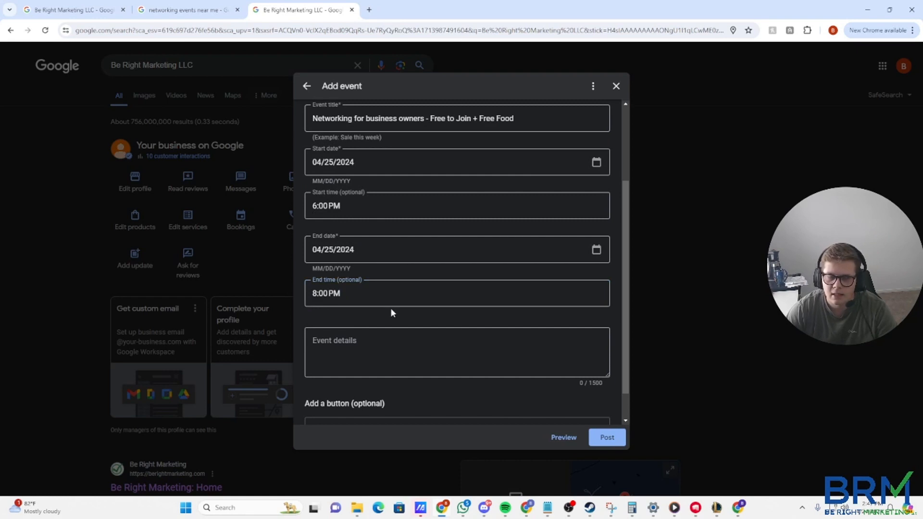
Enter the event details "business to business networking opportunity, come make connections that could last a lifetime, free food and drinks provided by be right marketing.".
{"action": "scroll", "coordinate": [385, 310], "scroll_direction": "down", "scroll_amount": 1}
{"action": "left_click", "coordinate": [374, 305]}
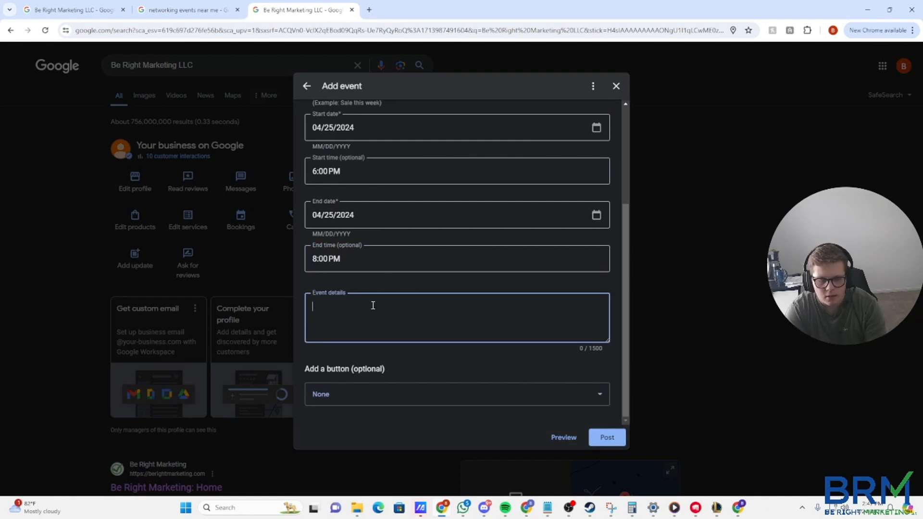
{"action": "type", "text": "business to b"}
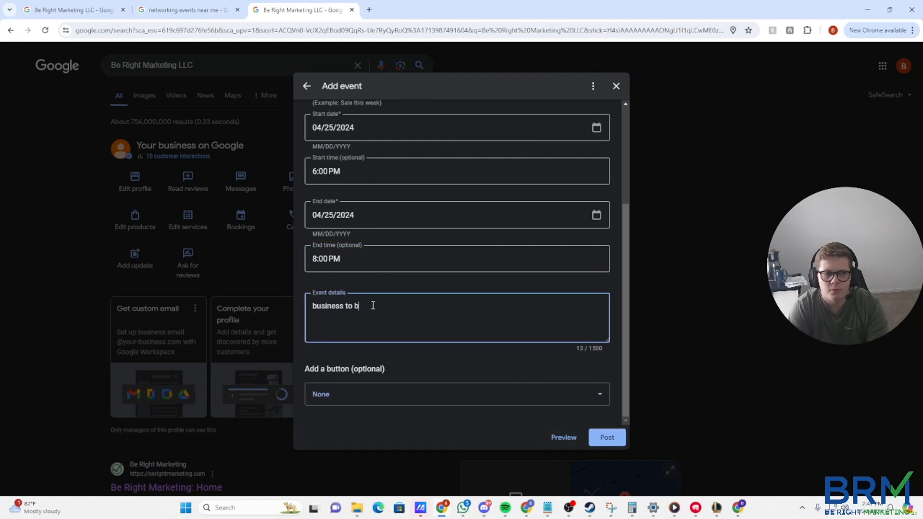
{"action": "type", "text": "usiness networ"}
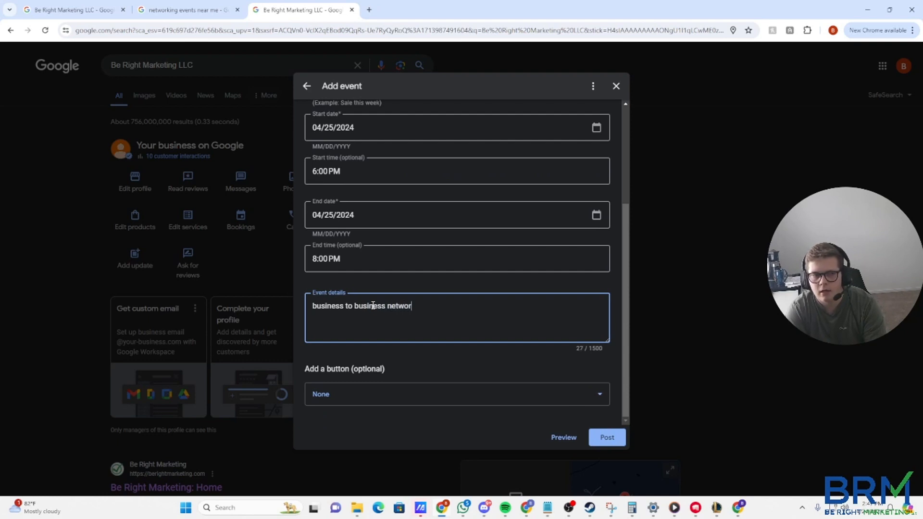
{"action": "type", "text": "king opportunii"}
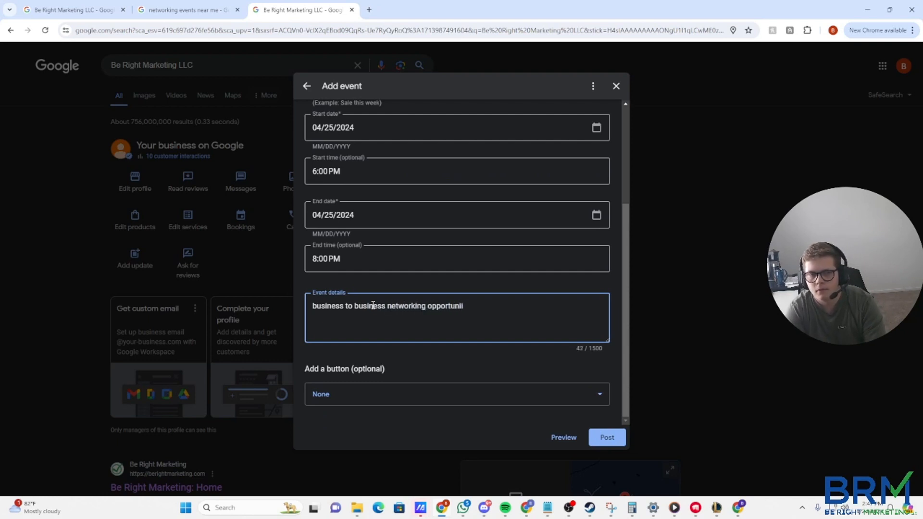
{"action": "type", "text": "ut come ma"}
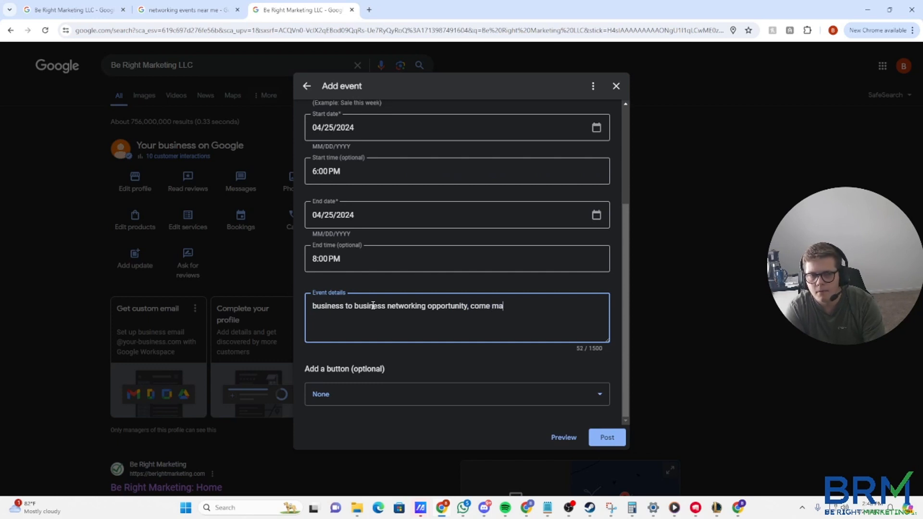
{"action": "type", "text": "ke connections tha"}
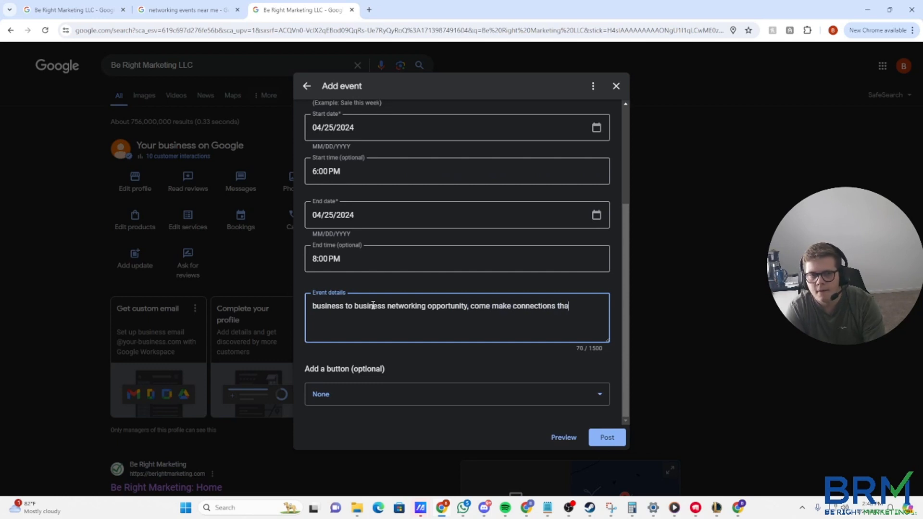
{"action": "type", "text": "t caould las"}
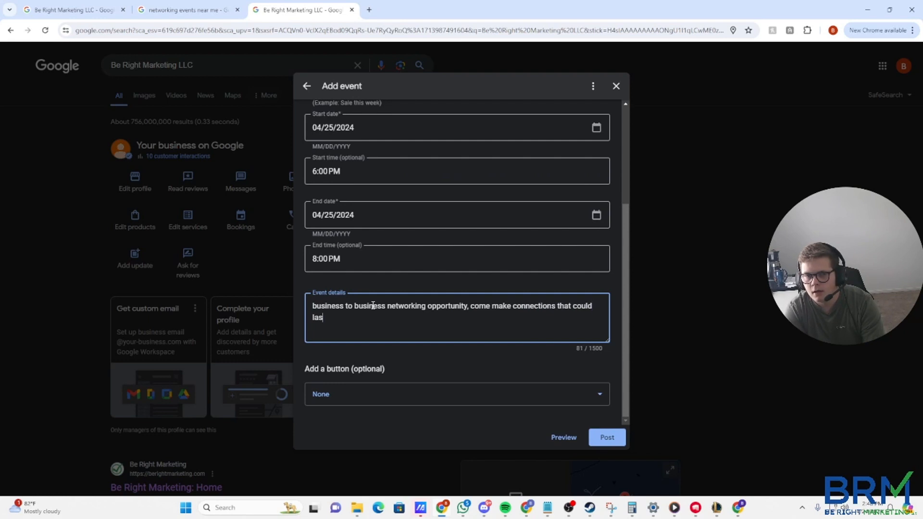
{"action": "type", "text": "t a lifetime,"}
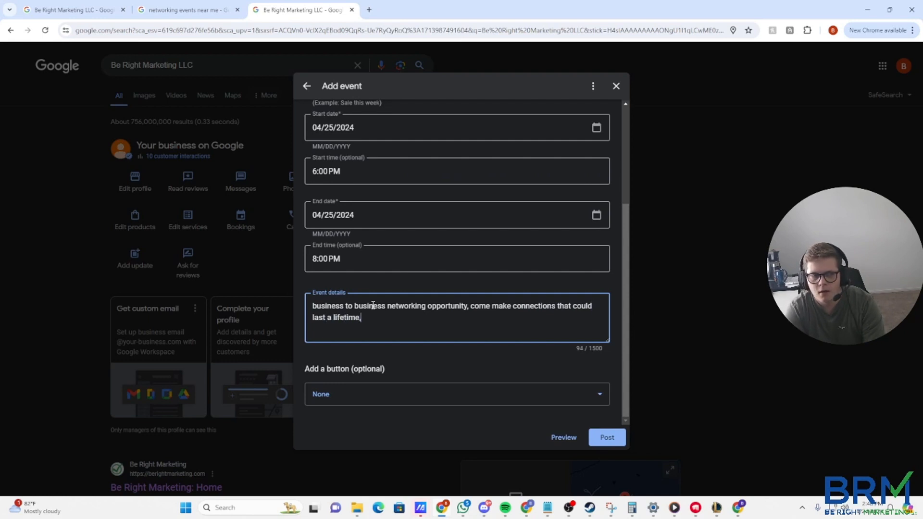
{"action": "type", "text": " free food a"}
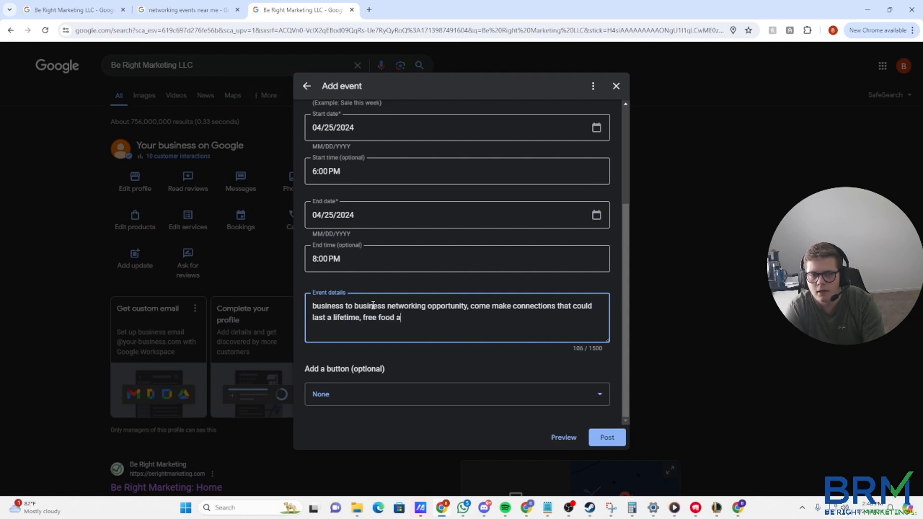
{"action": "type", "text": "nd drinks provide"}
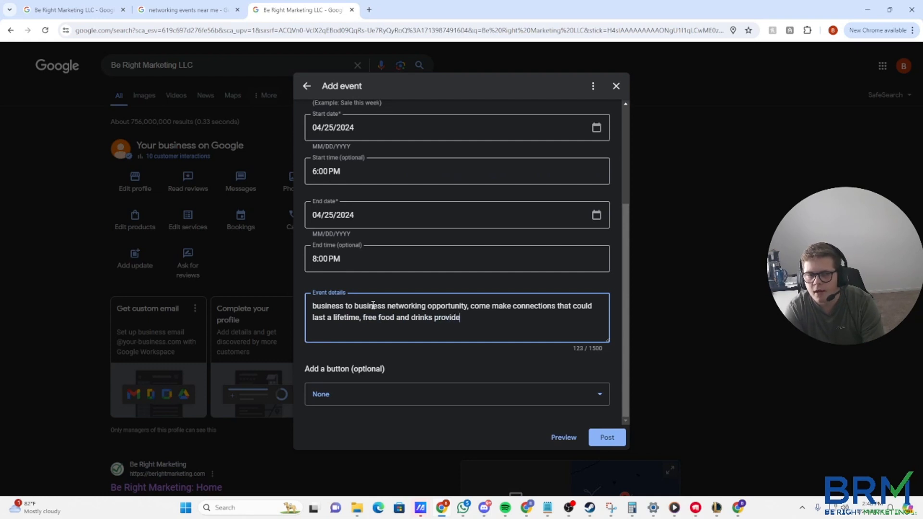
{"action": "type", "text": "d by be right marketing."}
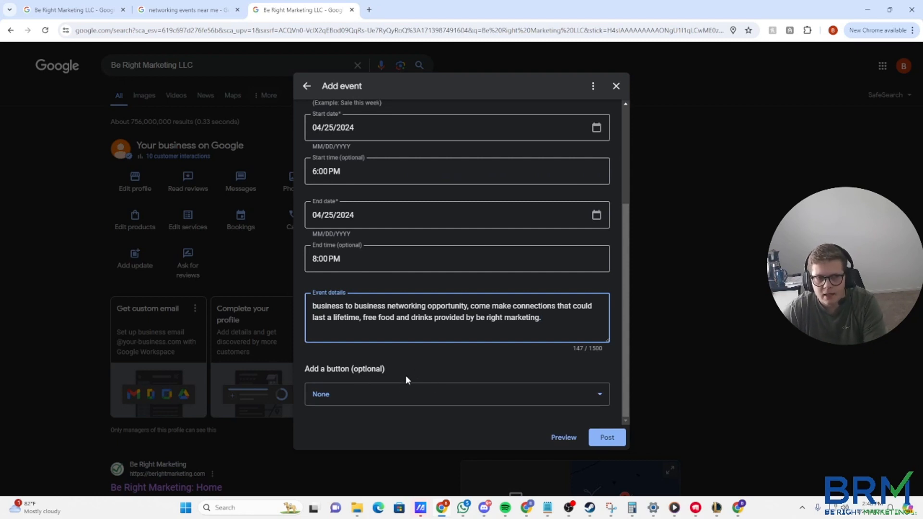
Add a Sign up button to the event post and link it to berightmarketing.com.
{"action": "left_click", "coordinate": [393, 398]}
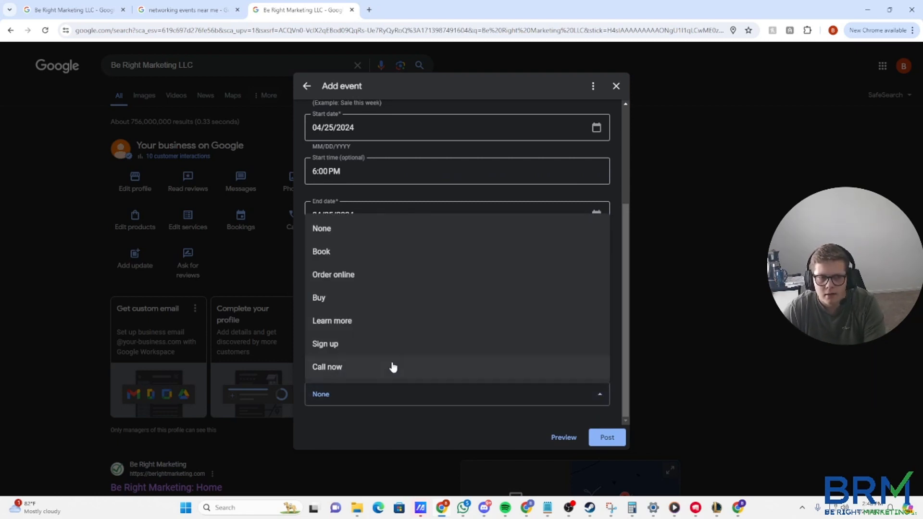
{"action": "left_click", "coordinate": [349, 321]}
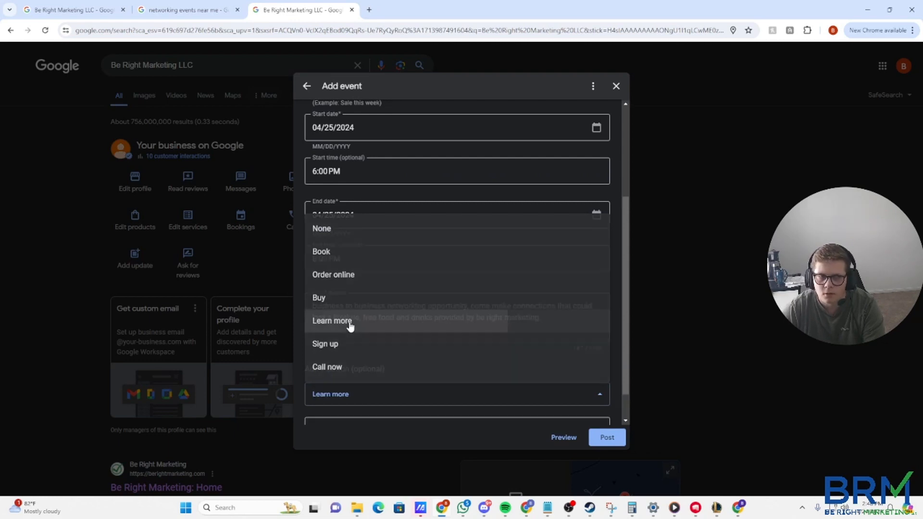
{"action": "scroll", "coordinate": [384, 350], "scroll_direction": "down", "scroll_amount": 1}
{"action": "left_click", "coordinate": [341, 359]}
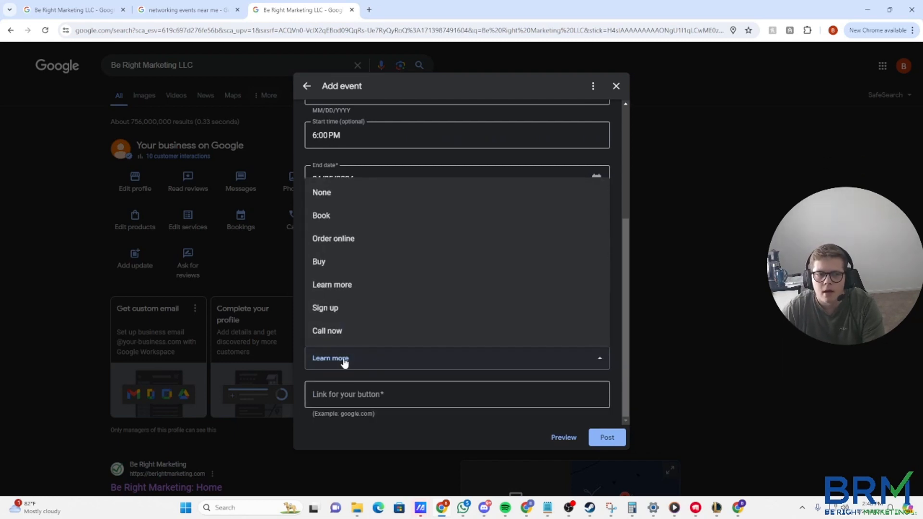
{"action": "left_click", "coordinate": [339, 310]}
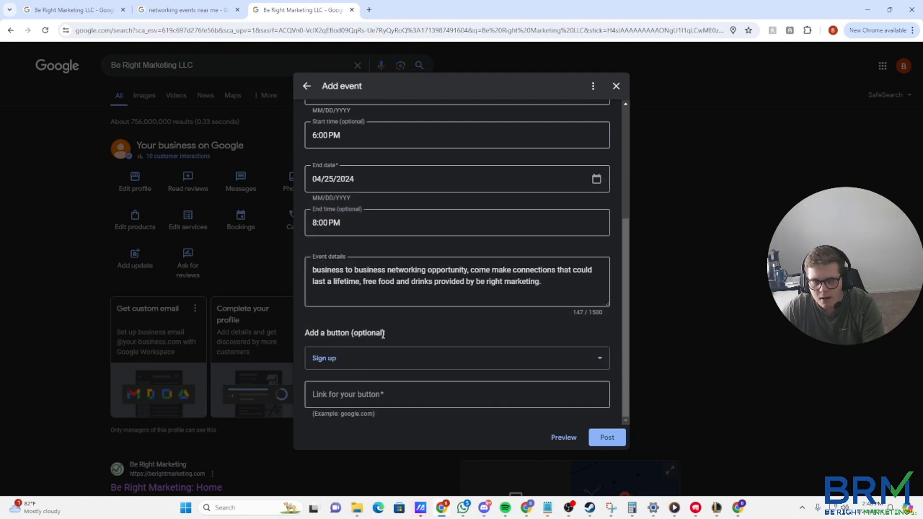
{"action": "left_click", "coordinate": [363, 390]}
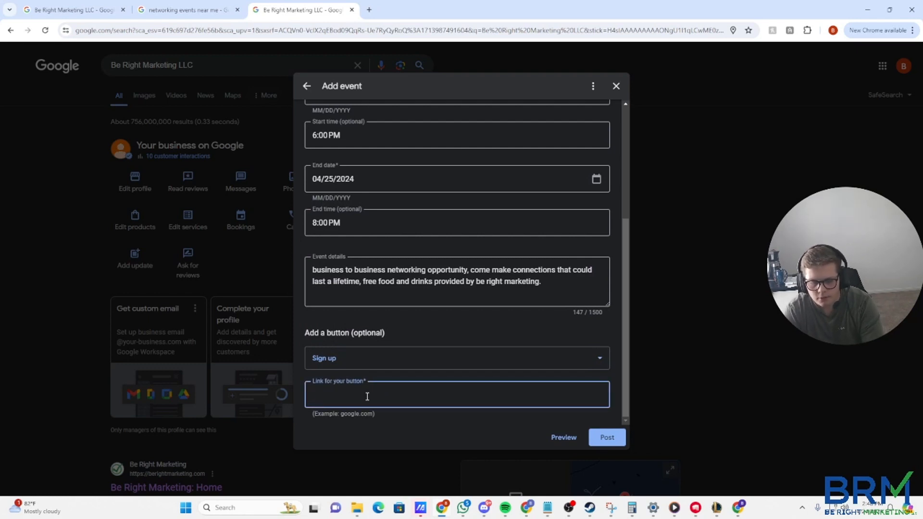
{"action": "type", "text": "berightmarketing.com"}
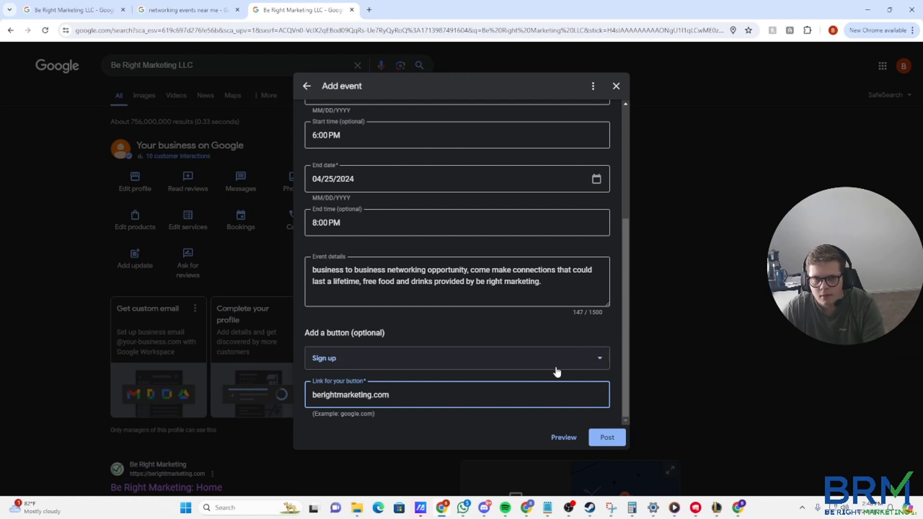
Review the filled-in event form, preview the networking event post and return to editing it.
{"action": "scroll", "coordinate": [553, 373], "scroll_direction": "up", "scroll_amount": 5}
{"action": "scroll", "coordinate": [536, 400], "scroll_direction": "down", "scroll_amount": 5}
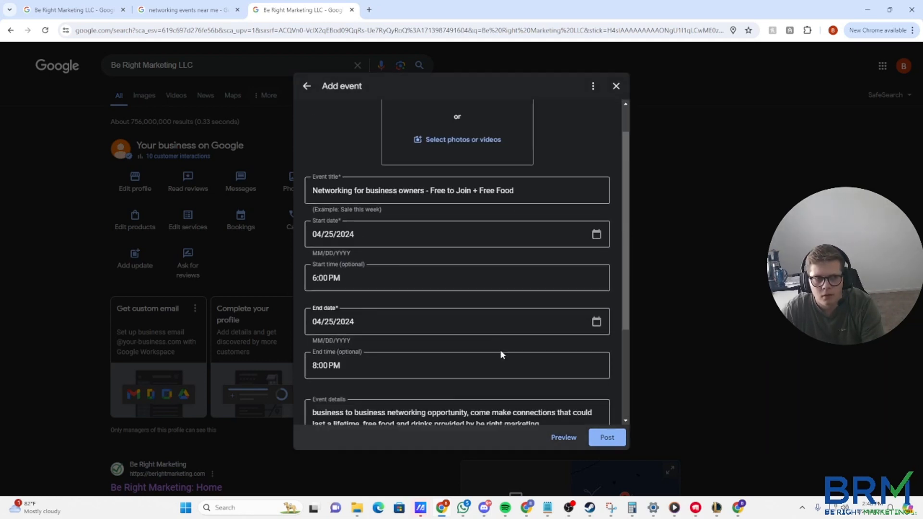
{"action": "left_click", "coordinate": [559, 437]}
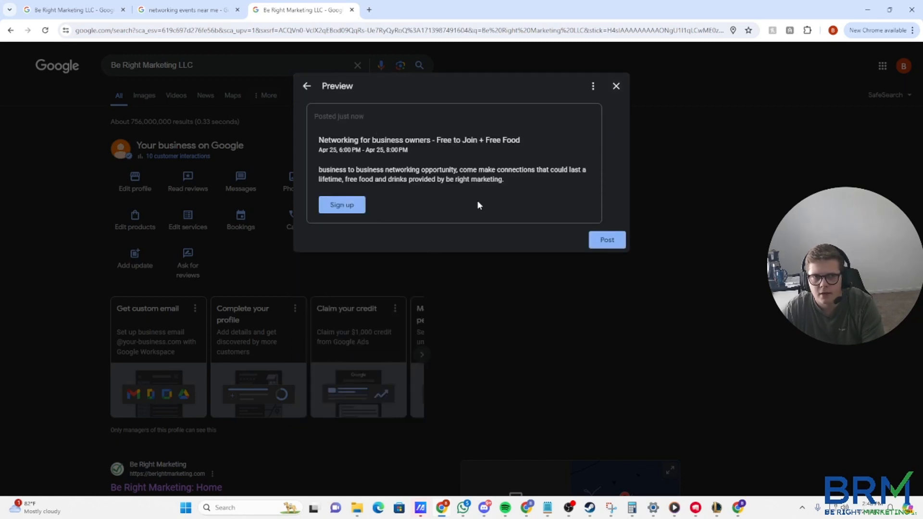
{"action": "left_click", "coordinate": [307, 86]}
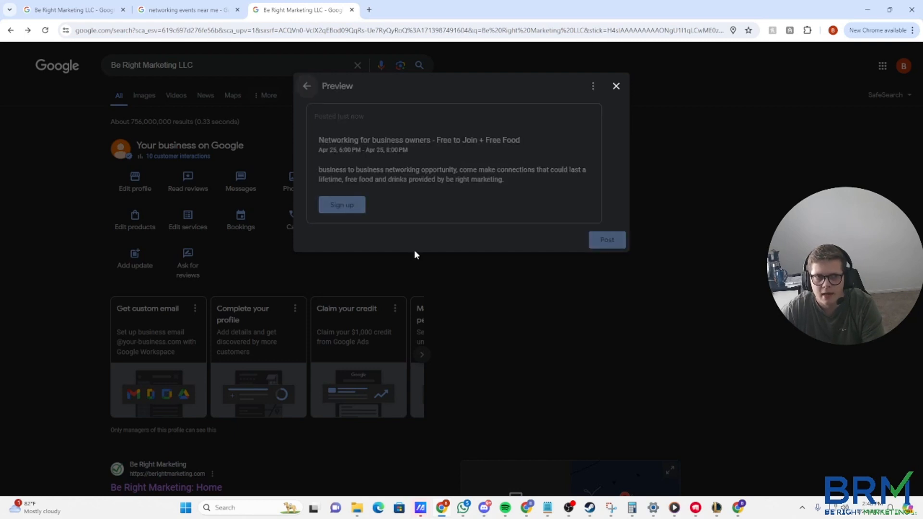
Add a blank line and an "Address of event -" line at the end of the event details.
{"action": "scroll", "coordinate": [419, 283], "scroll_direction": "down", "scroll_amount": 4}
{"action": "left_click", "coordinate": [535, 296]}
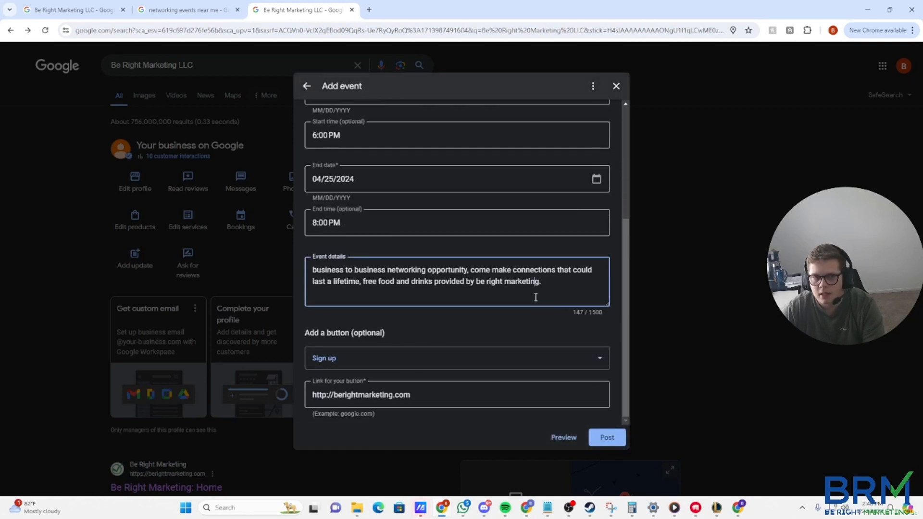
{"action": "key", "text": "Return"}
{"action": "key", "text": "Return"}
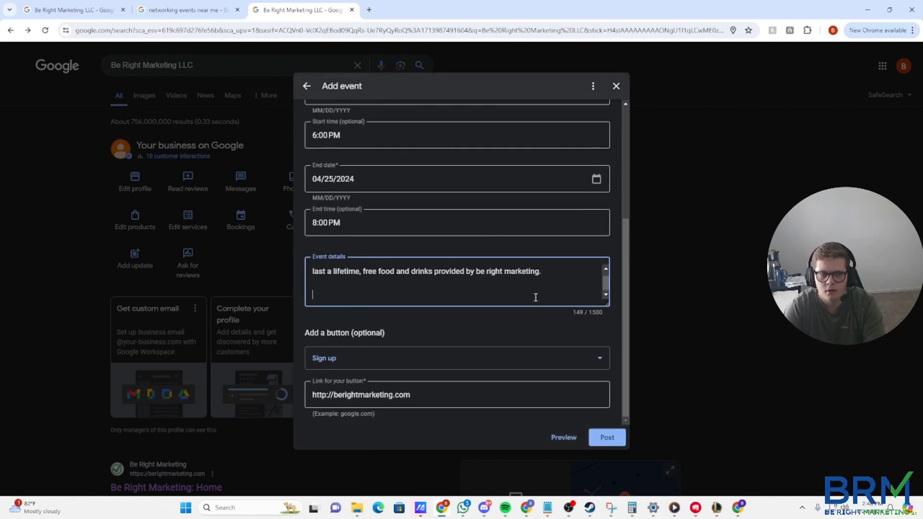
{"action": "type", "text": "?A"}
{"action": "type", "text": "Address"}
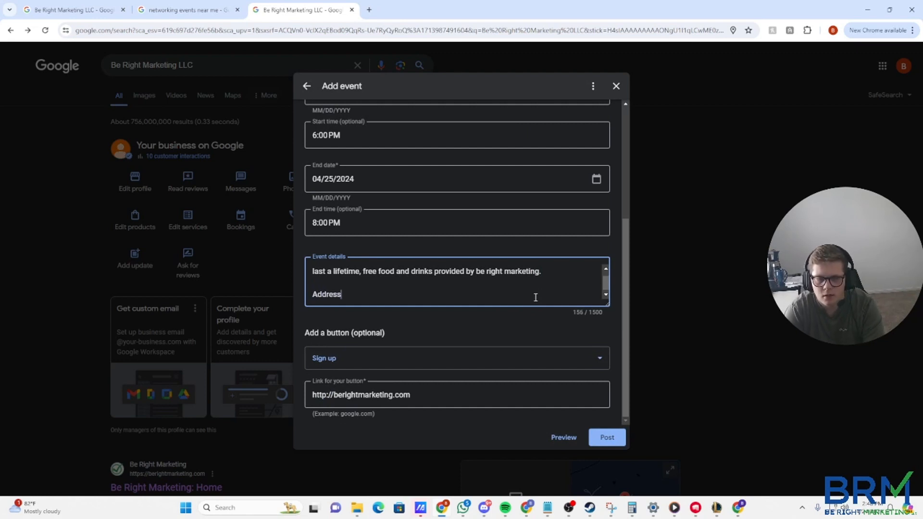
{"action": "type", "text": " of event"}
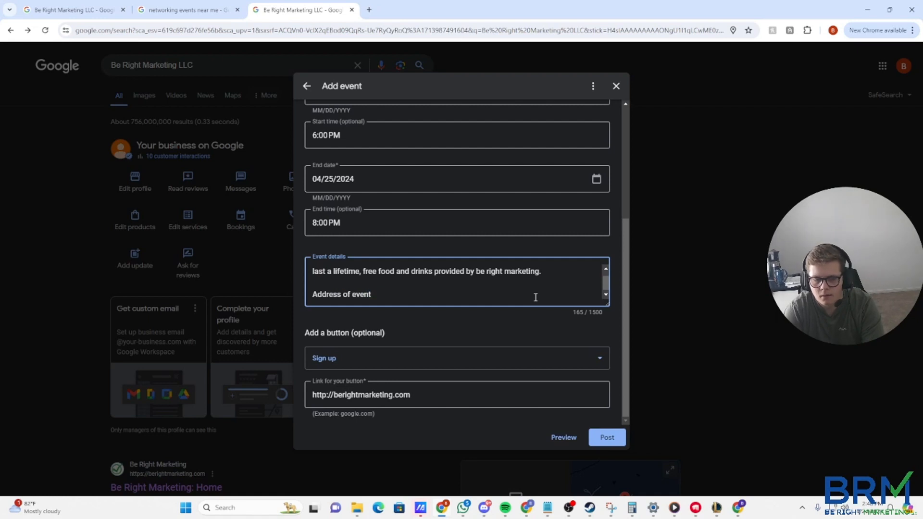
{"action": "type", "text": " -"}
Add a "Price - $0" line below the address line in the event details.
{"action": "key", "text": "Return"}
{"action": "type", "text": "P"}
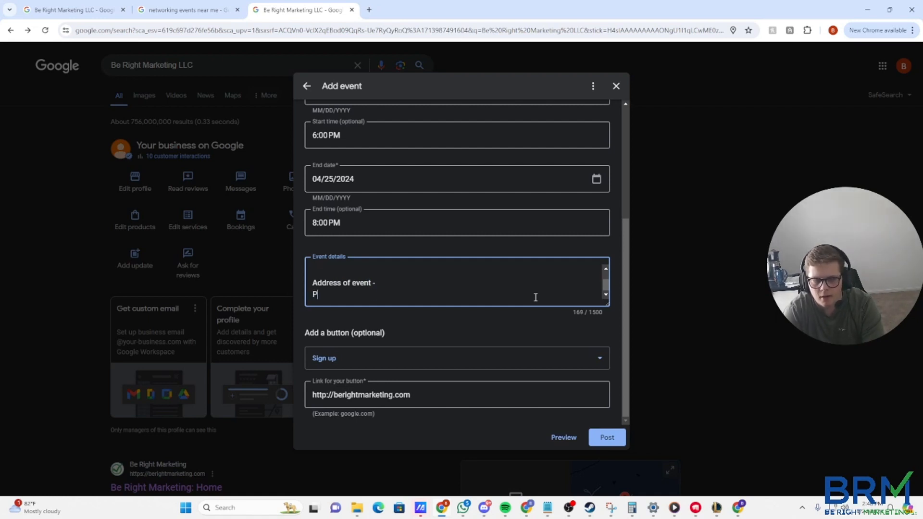
{"action": "type", "text": "rice - $"}
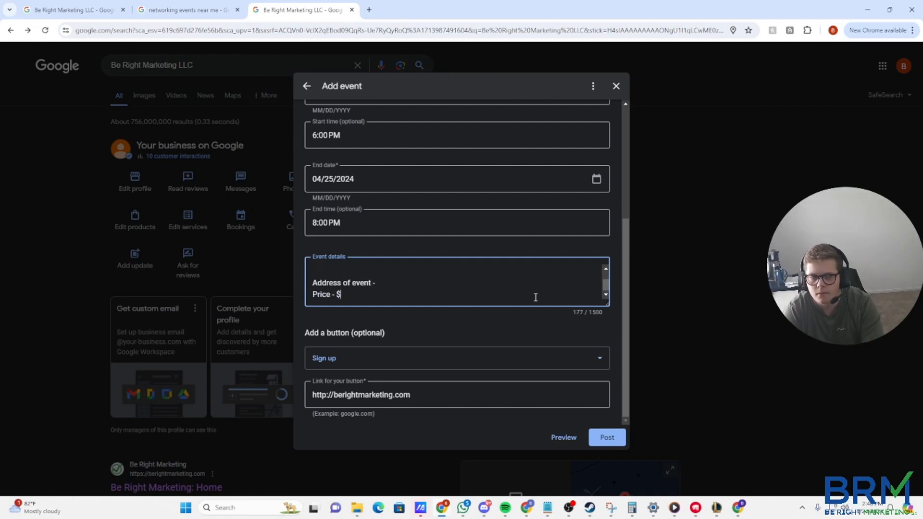
{"action": "type", "text": "0"}
Add a "# of guests - 50-100 people attending" line below the price line in the event details.
{"action": "key", "text": "Return"}
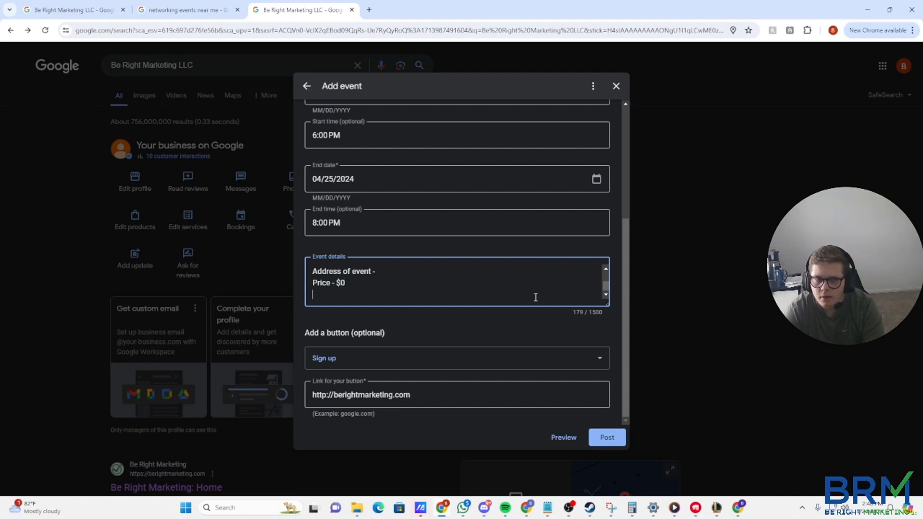
{"action": "type", "text": "#"}
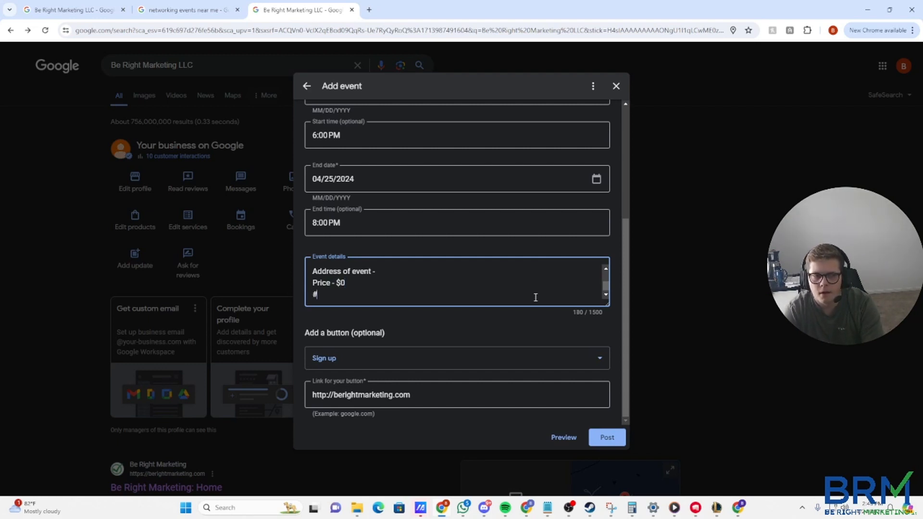
{"action": "type", "text": " of gue"}
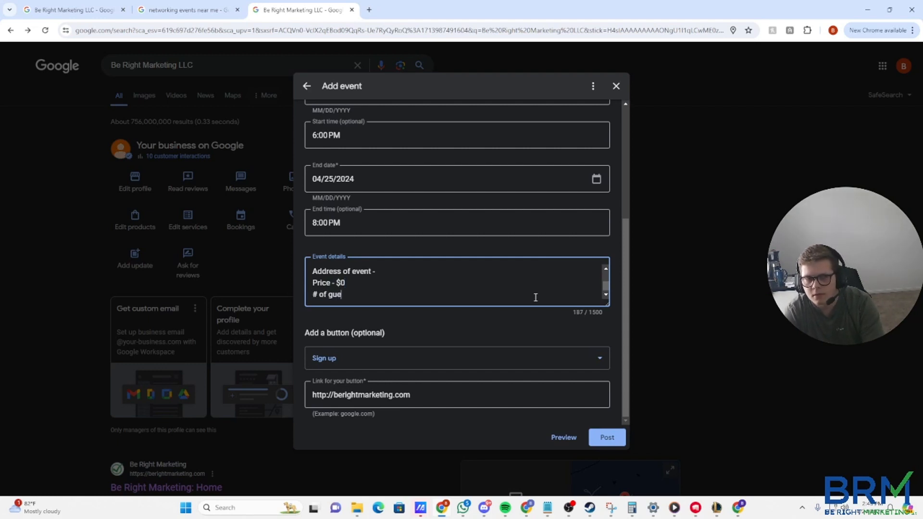
{"action": "type", "text": "sts - $"}
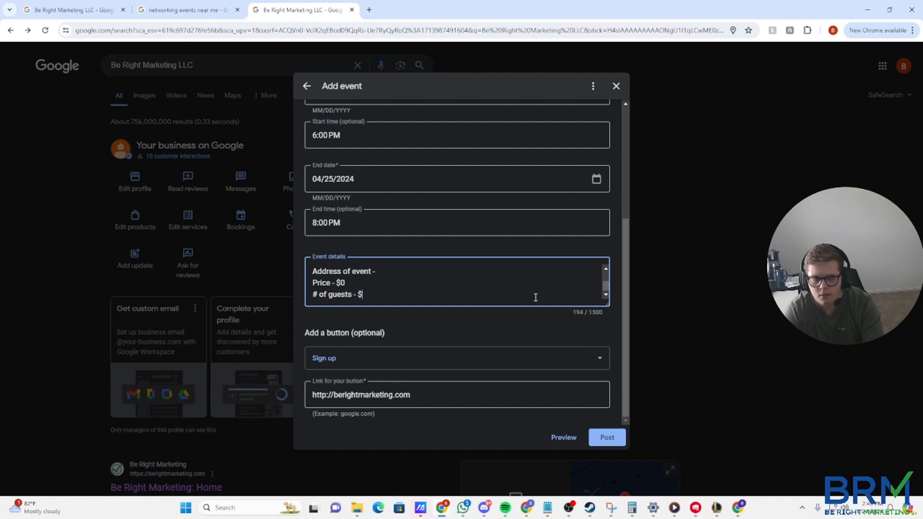
{"action": "type", "text": "50"}
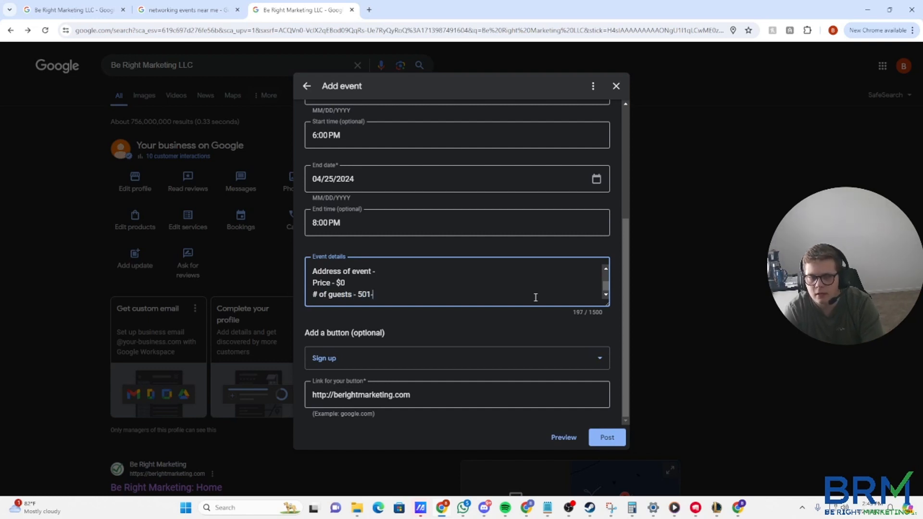
{"action": "type", "text": "-100 "}
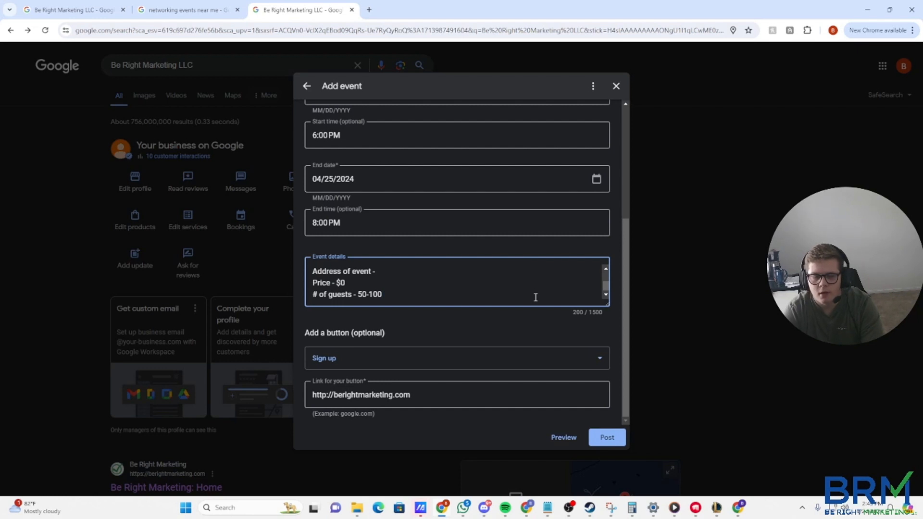
{"action": "type", "text": "people attendi"}
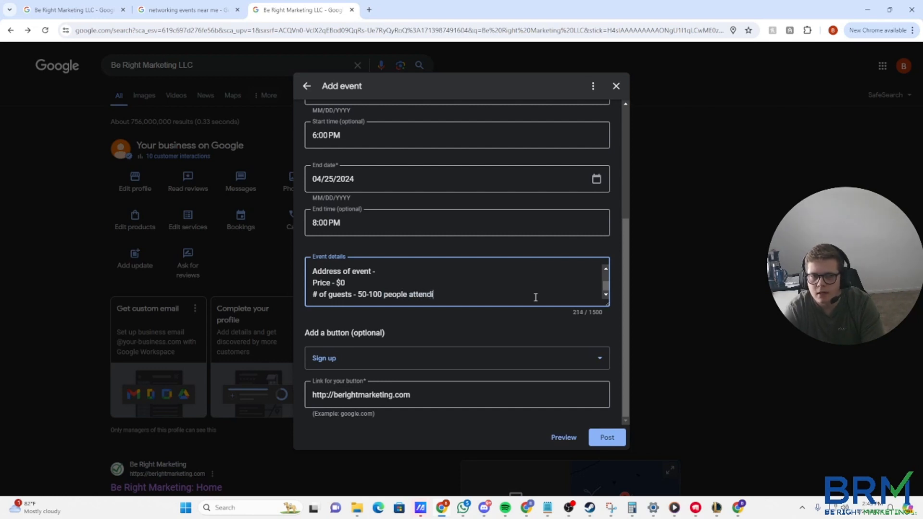
{"action": "type", "text": "ng"}
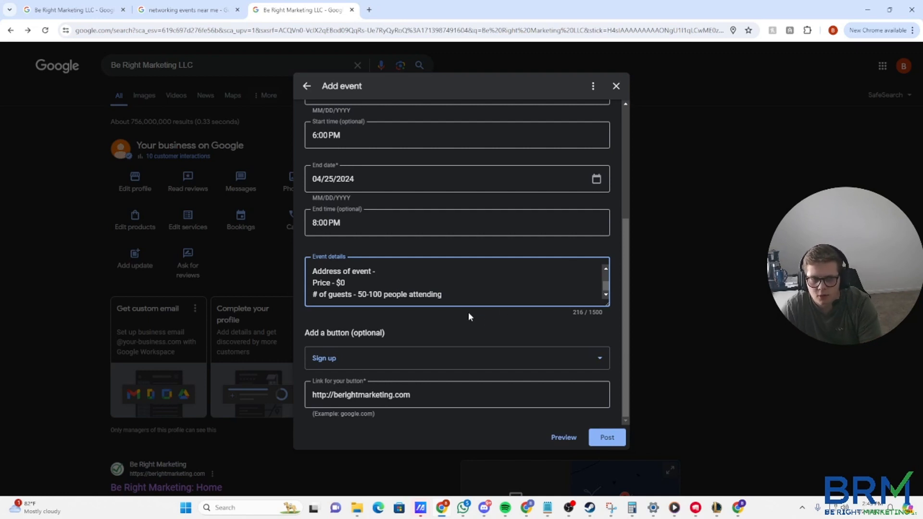
Publish the networking event post, look it over among the recent updates and close the updates window.
{"action": "left_click", "coordinate": [606, 438]}
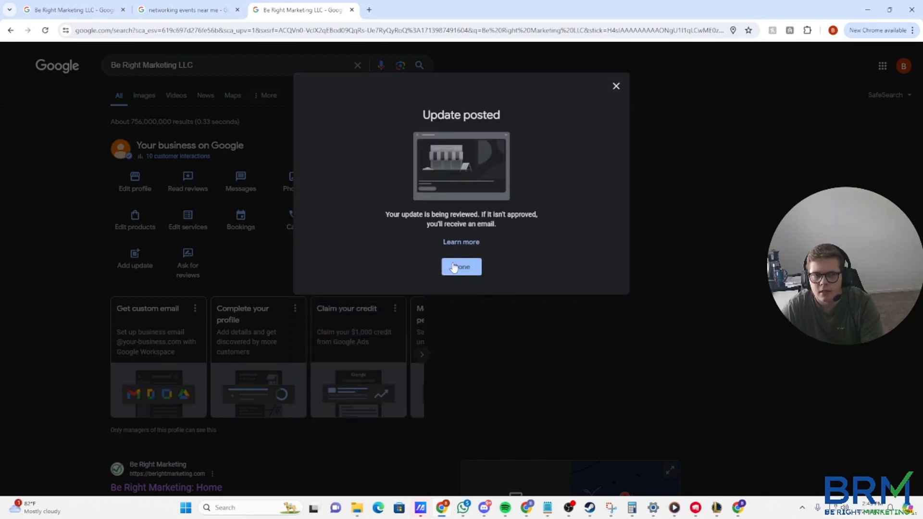
{"action": "left_click", "coordinate": [458, 268]}
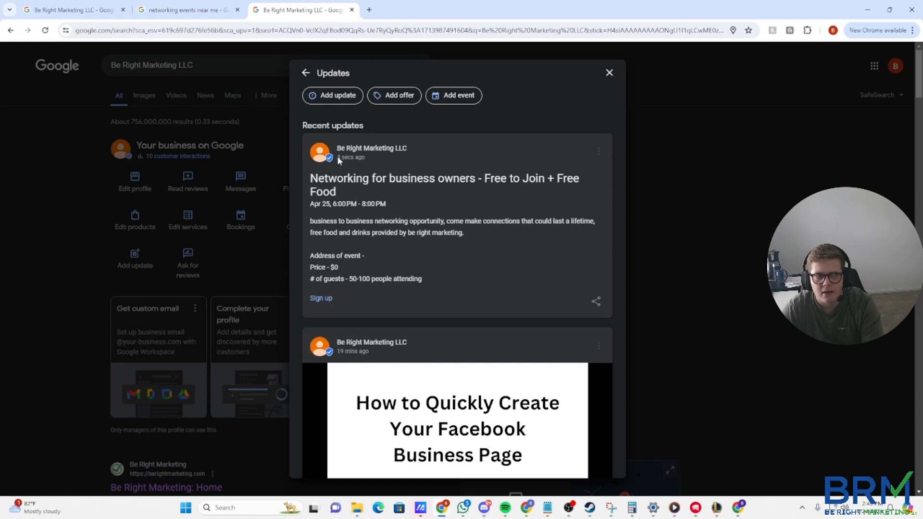
{"action": "scroll", "coordinate": [385, 233], "scroll_direction": "down", "scroll_amount": 2}
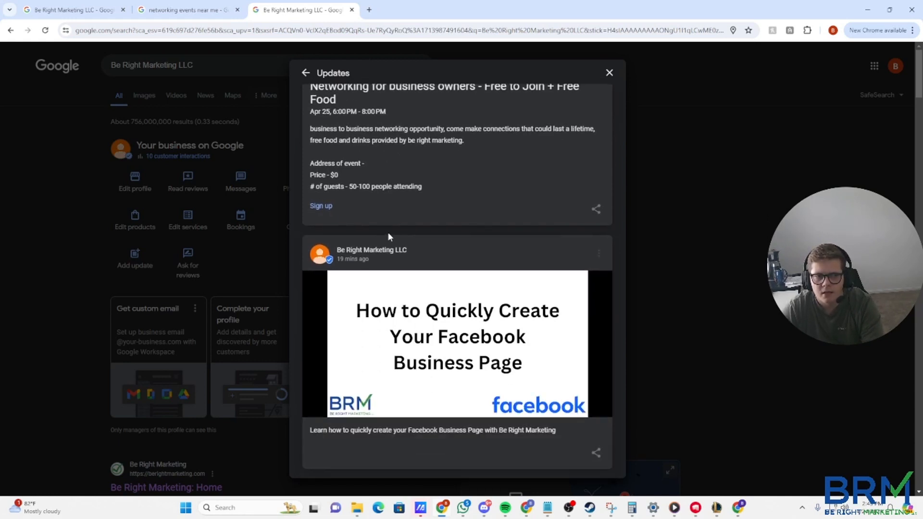
{"action": "scroll", "coordinate": [387, 237], "scroll_direction": "up", "scroll_amount": 2}
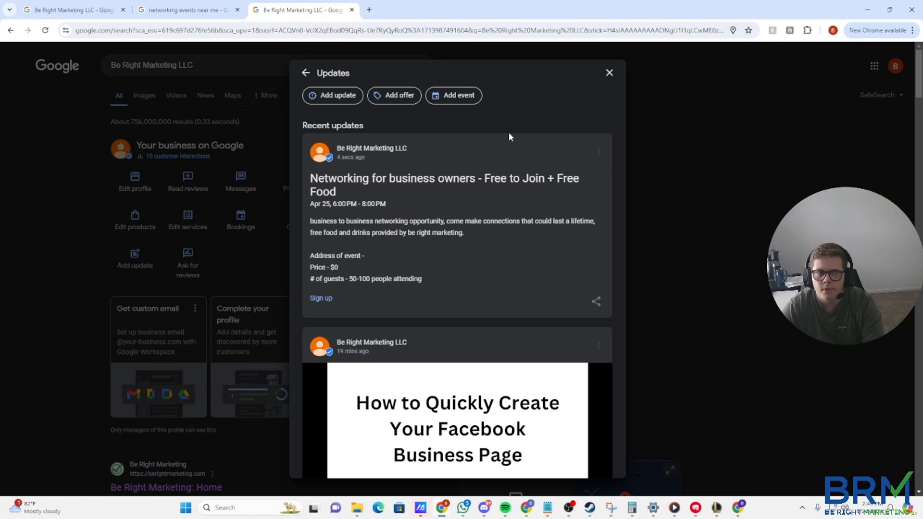
{"action": "left_click", "coordinate": [608, 74]}
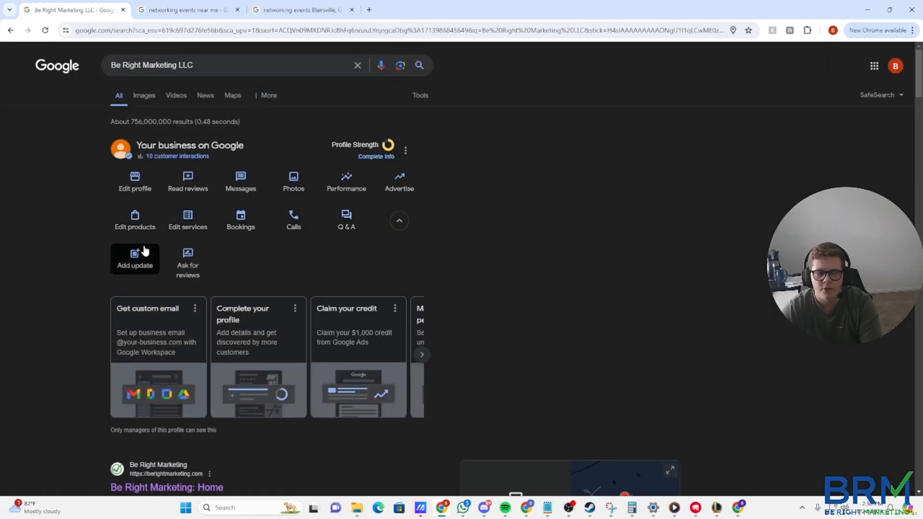
Check the photos and videos section of the business profile, close it and look over the company's search results and business listing.
{"action": "left_click", "coordinate": [306, 188]}
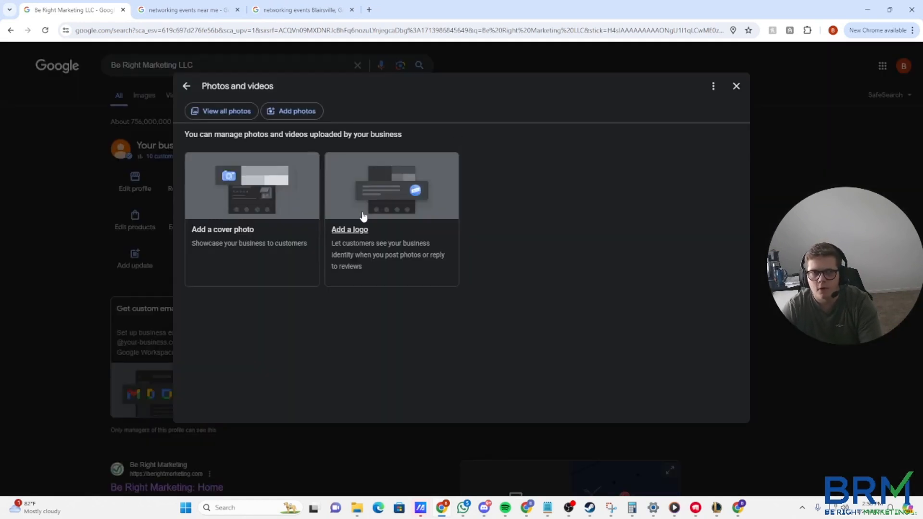
{"action": "left_click", "coordinate": [736, 87]}
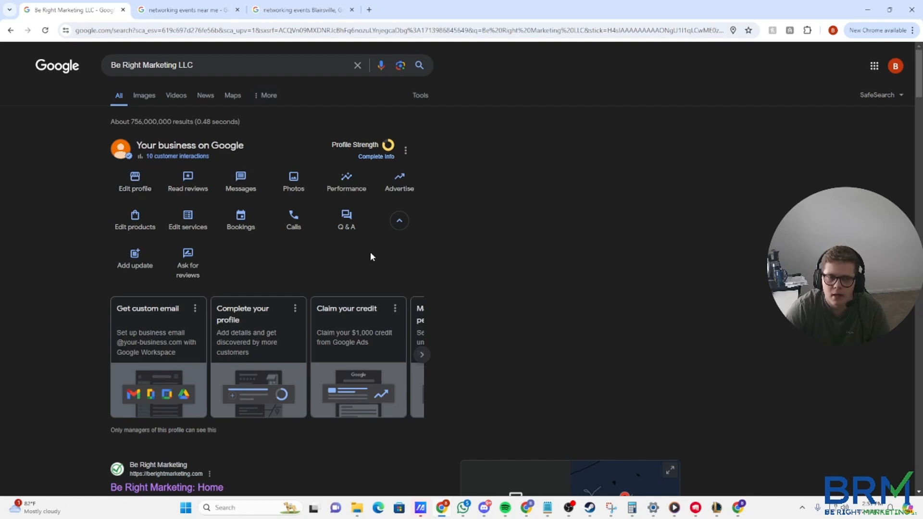
{"action": "scroll", "coordinate": [375, 253], "scroll_direction": "down", "scroll_amount": 7}
{"action": "scroll", "coordinate": [437, 269], "scroll_direction": "down", "scroll_amount": 2}
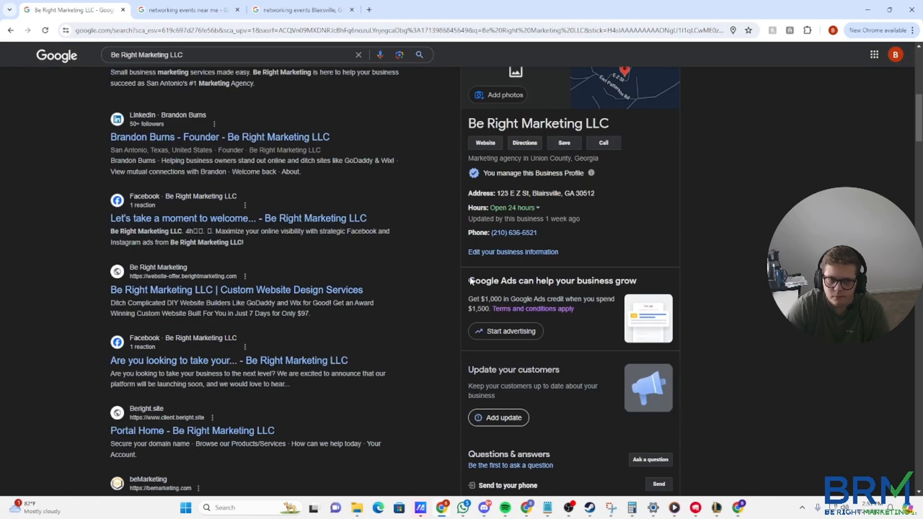
{"action": "scroll", "coordinate": [354, 220], "scroll_direction": "up", "scroll_amount": 10}
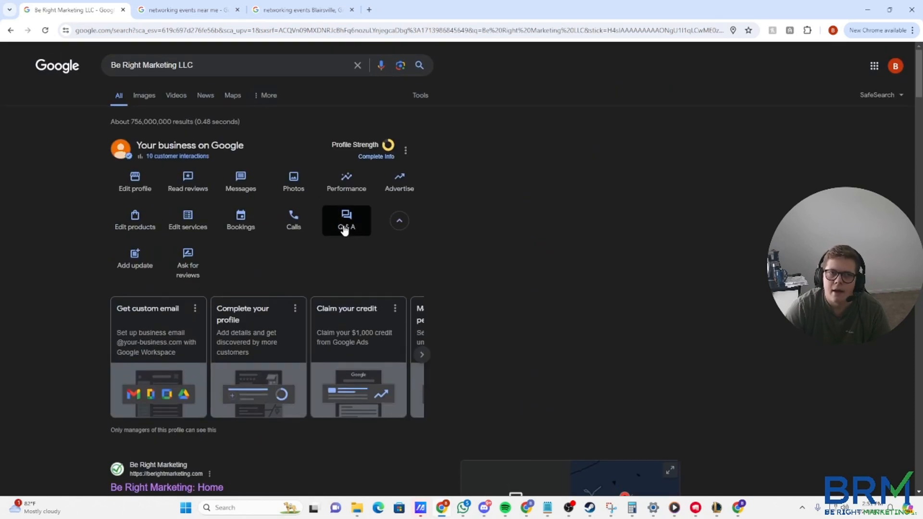
{"action": "scroll", "coordinate": [145, 225], "scroll_direction": "down", "scroll_amount": 4}
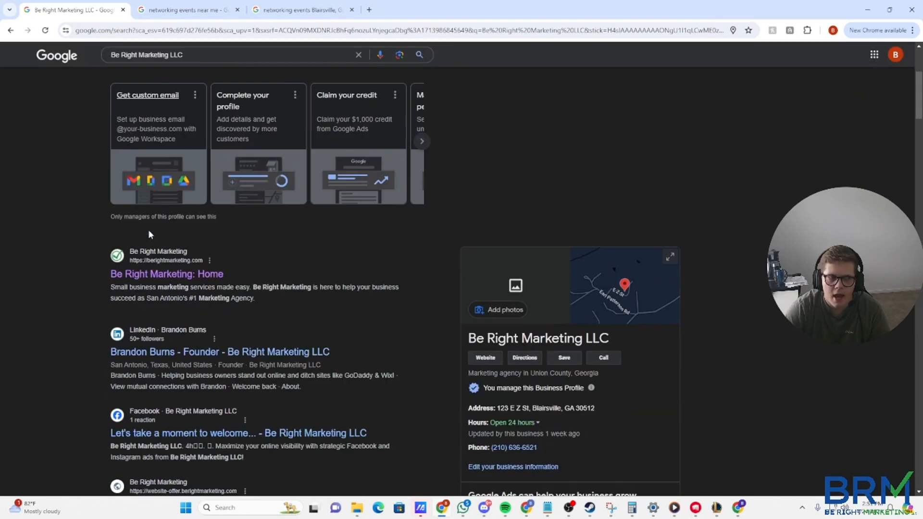
{"action": "scroll", "coordinate": [151, 241], "scroll_direction": "up", "scroll_amount": 4}
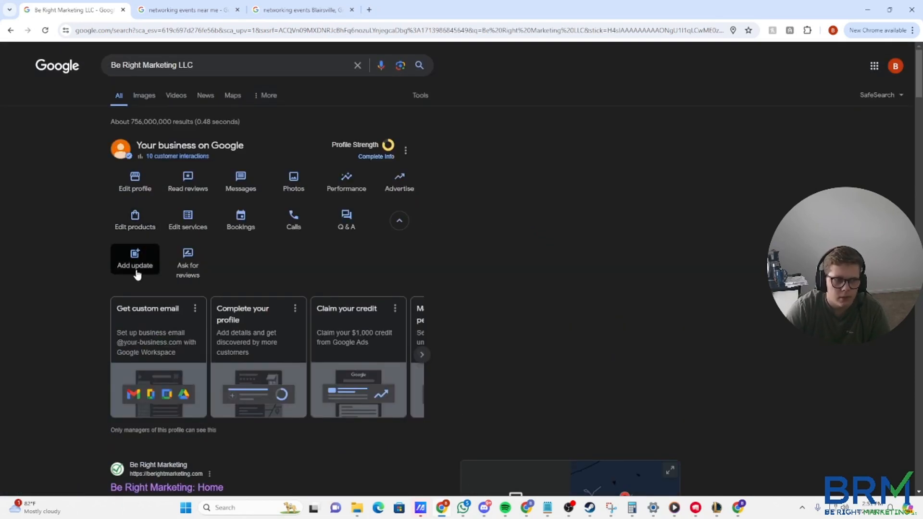